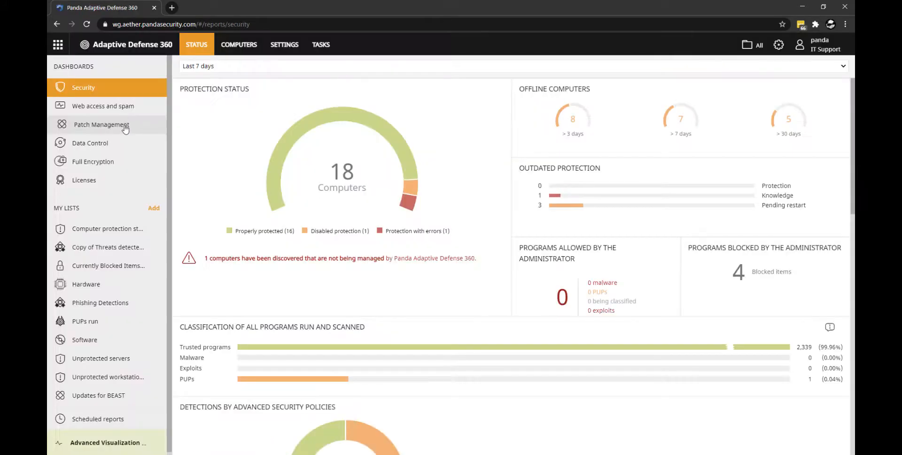
- From the Patch Management dashboard's available patches, view all patches available for the computer Infinity-Lab1
{"action": "left_click", "coordinate": [124, 128]}
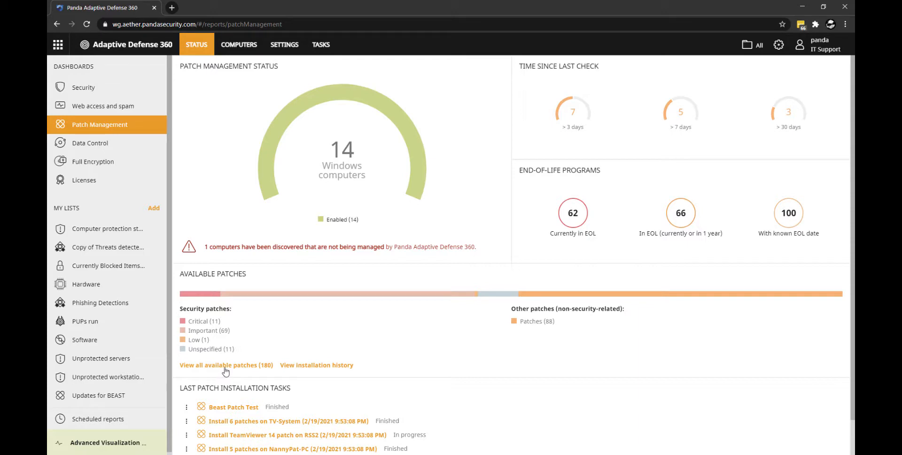
{"action": "left_click", "coordinate": [226, 367]}
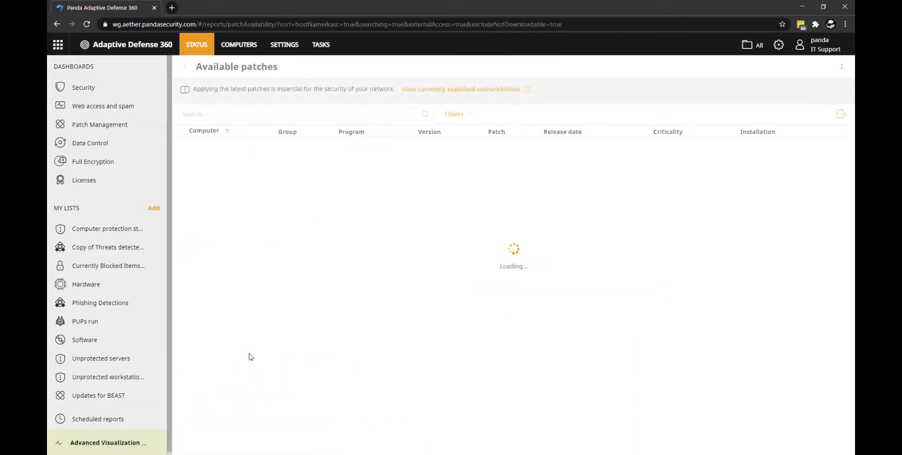
{"action": "scroll", "coordinate": [376, 332], "scroll_direction": "down", "scroll_amount": 5}
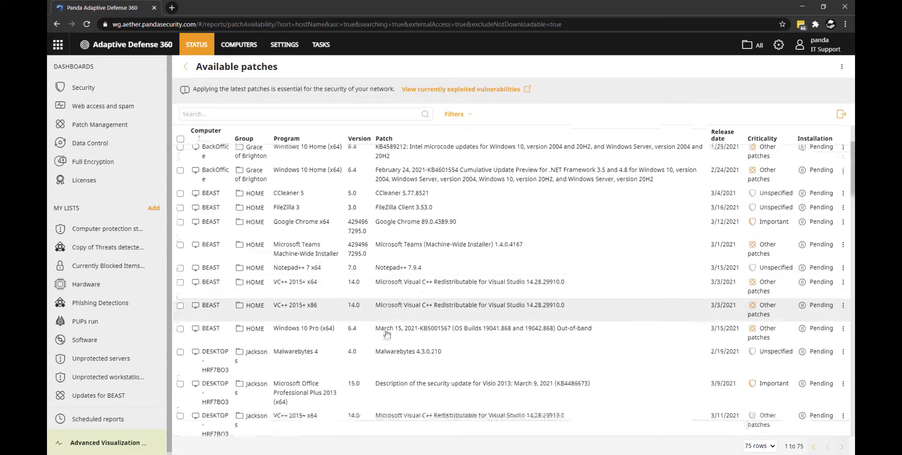
{"action": "scroll", "coordinate": [386, 333], "scroll_direction": "down", "scroll_amount": 15}
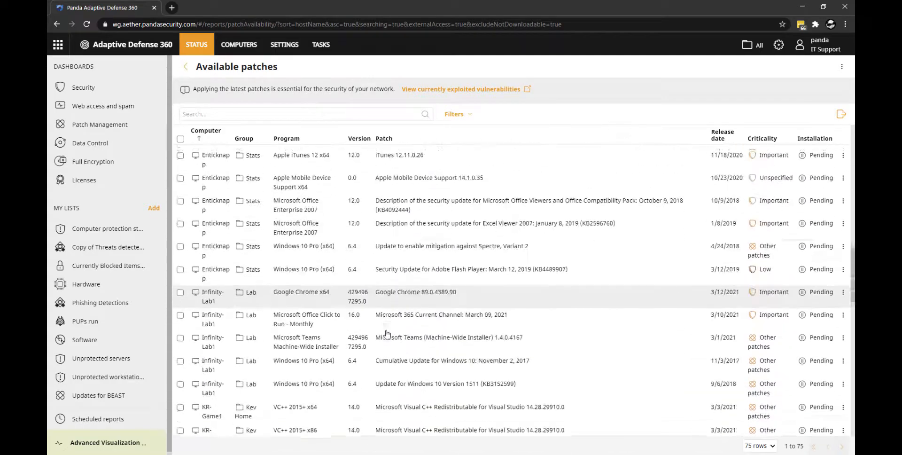
{"action": "left_click", "coordinate": [843, 221]}
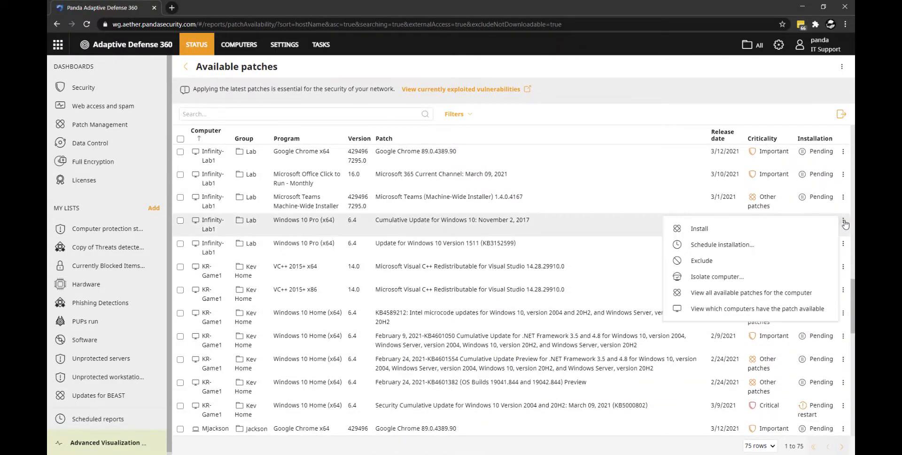
{"action": "left_click", "coordinate": [720, 293]}
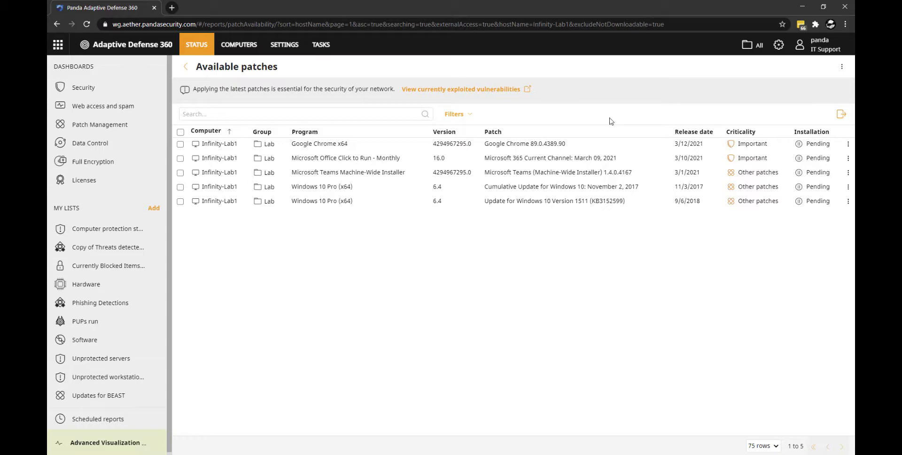
- Filter the Infinity-Lab1 patches to include non-downloadable ones and only those that require manual download
{"action": "left_click", "coordinate": [470, 117]}
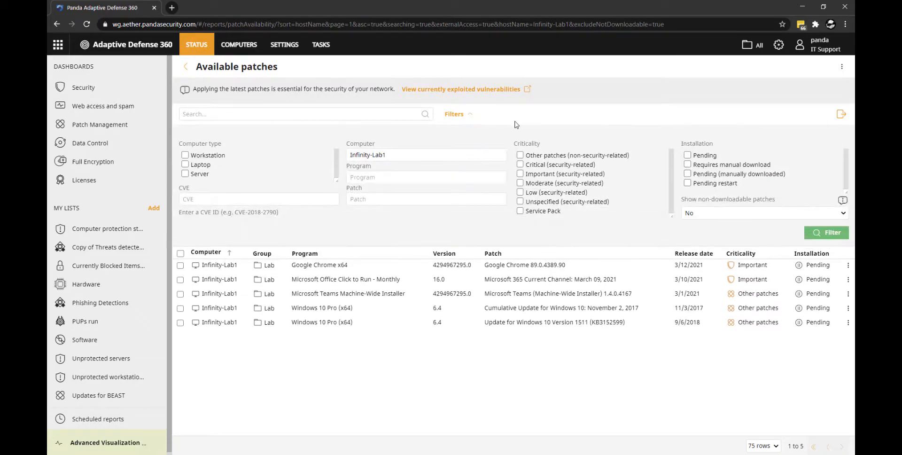
{"action": "left_click", "coordinate": [723, 218]}
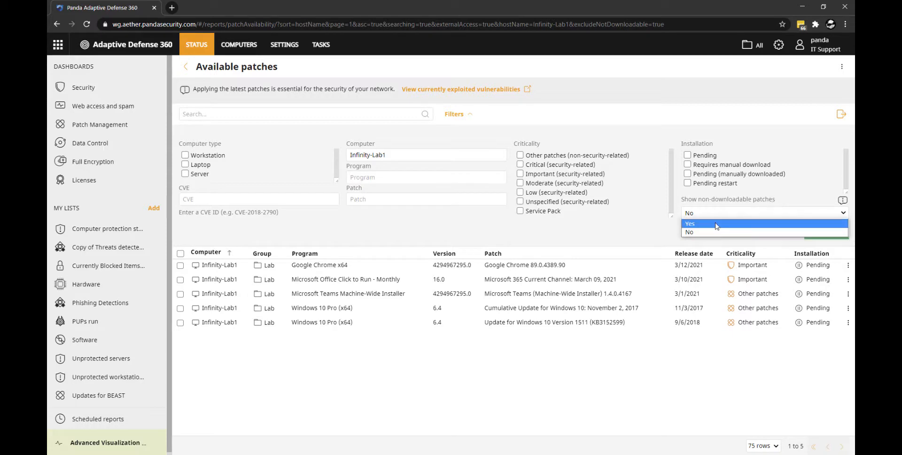
{"action": "left_click", "coordinate": [716, 225]}
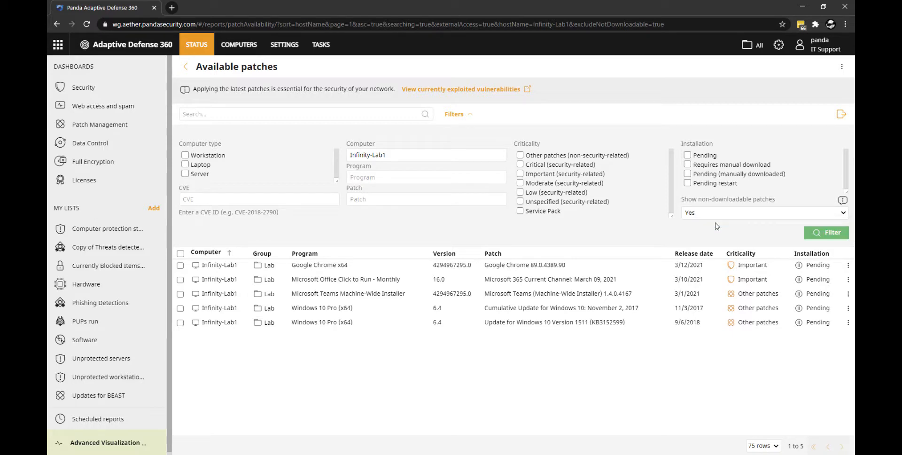
{"action": "left_click", "coordinate": [687, 166]}
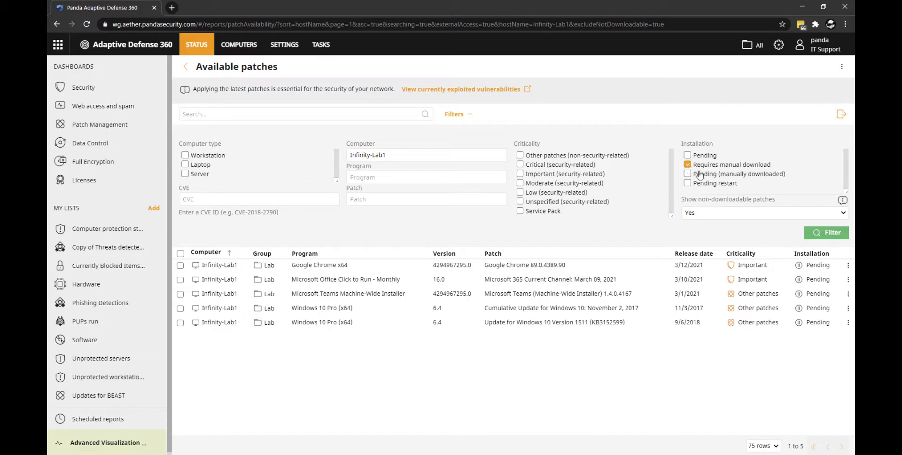
{"action": "left_click", "coordinate": [828, 231]}
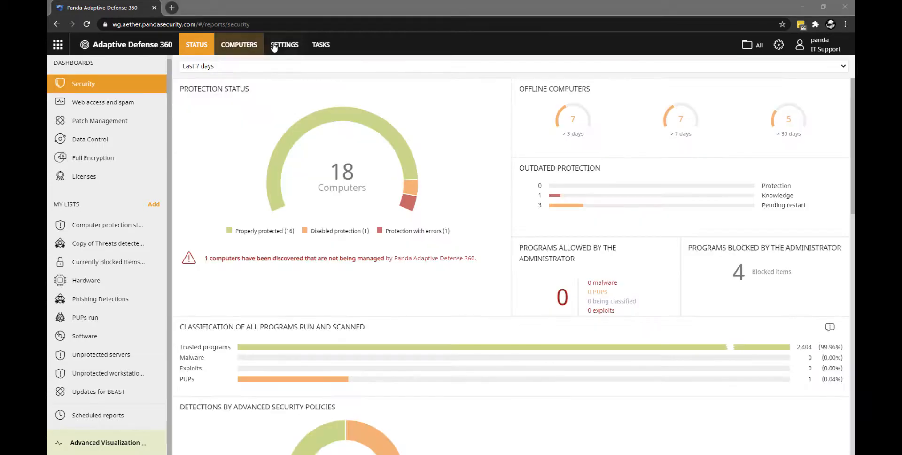
- Add BEAST as a cache computer in the network services, saving its cached data to DRIVE-D (D:)
{"action": "left_click", "coordinate": [284, 45]}
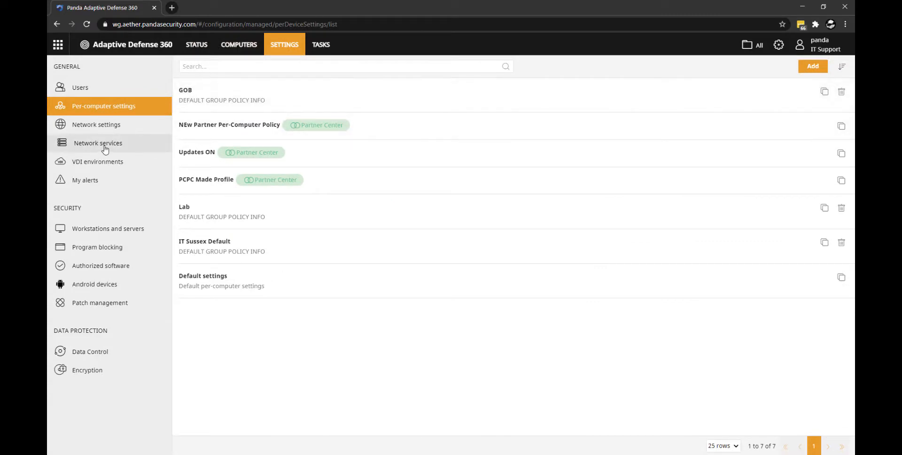
{"action": "left_click", "coordinate": [104, 147]}
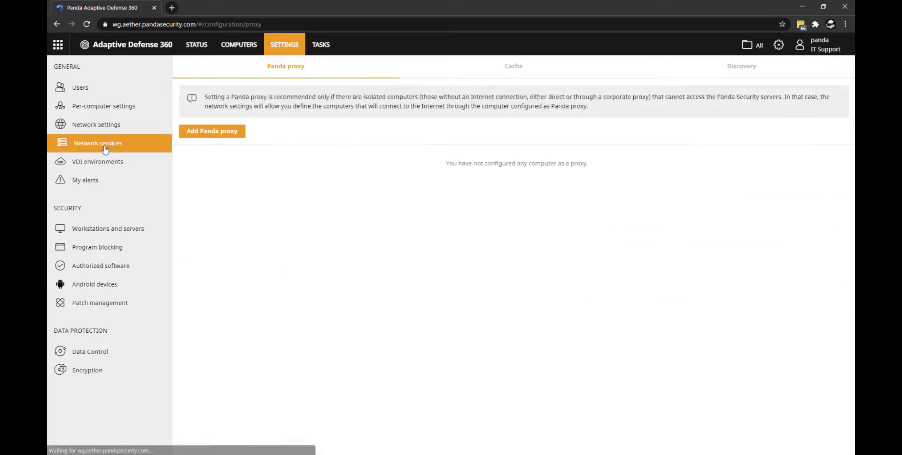
{"action": "left_click", "coordinate": [518, 71]}
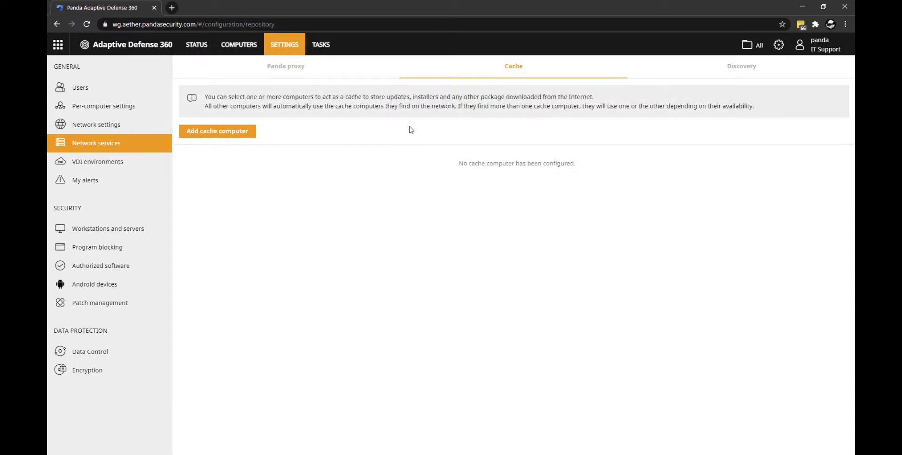
{"action": "left_click", "coordinate": [224, 137]}
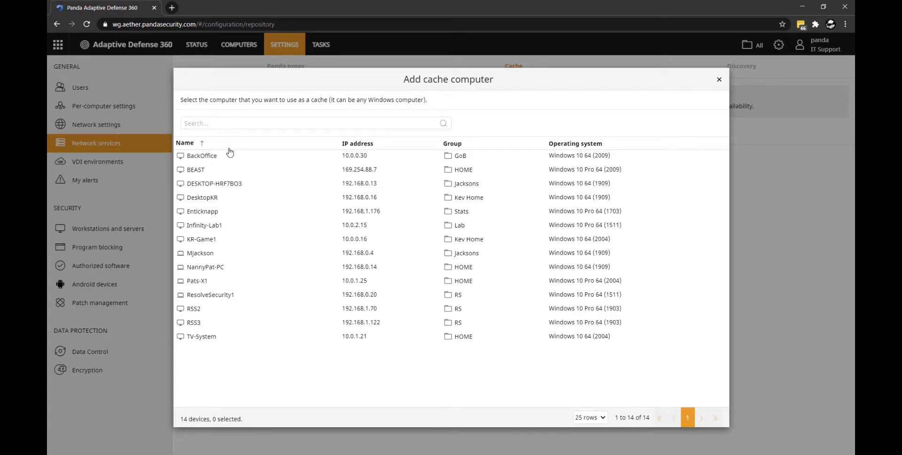
{"action": "left_click", "coordinate": [205, 170]}
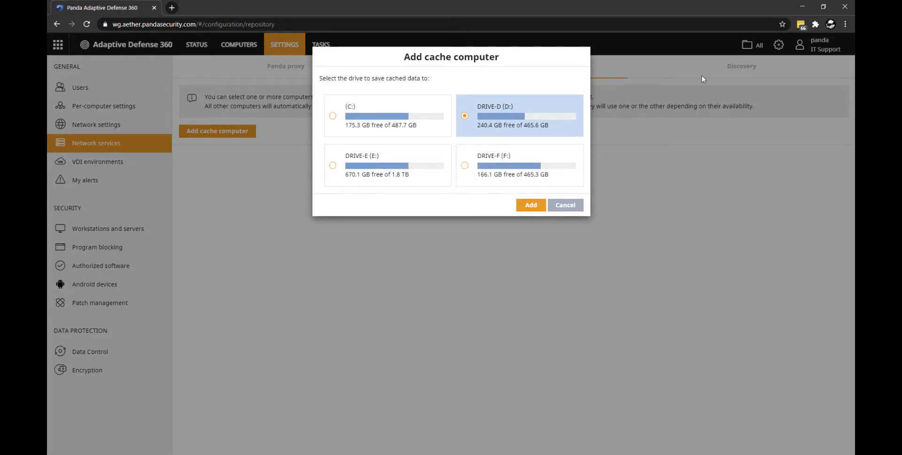
{"action": "left_click", "coordinate": [822, 6]}
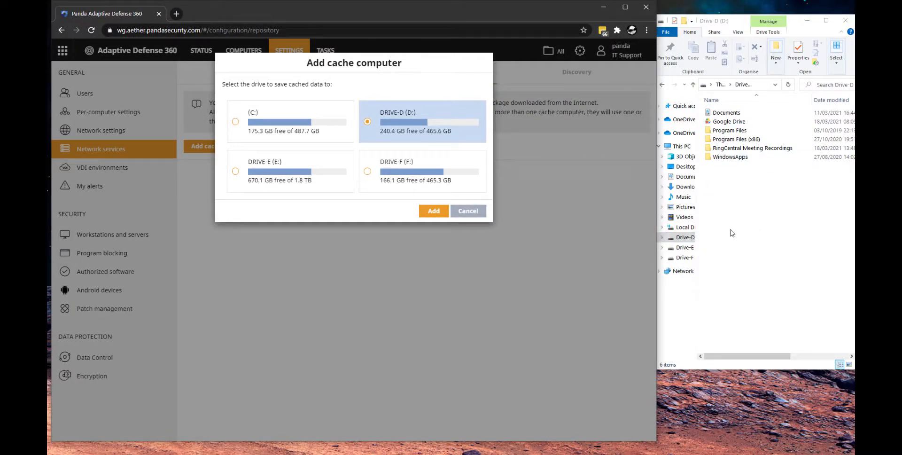
{"action": "left_click", "coordinate": [747, 191]}
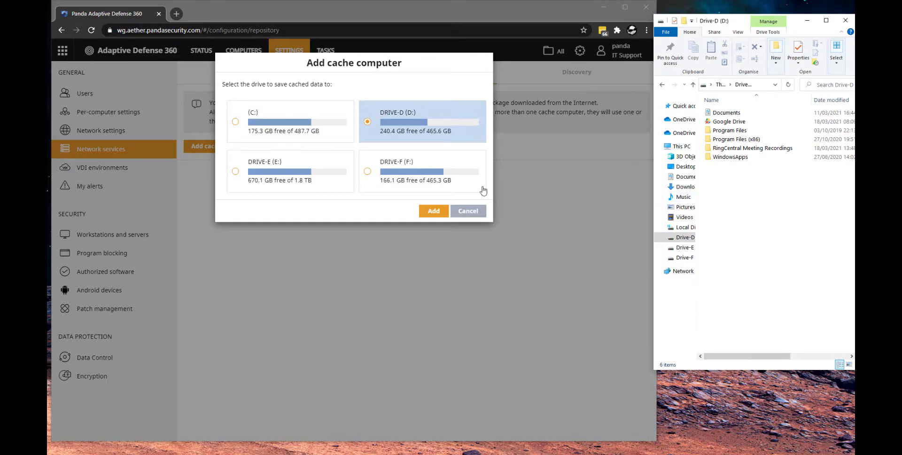
{"action": "left_click", "coordinate": [433, 211]}
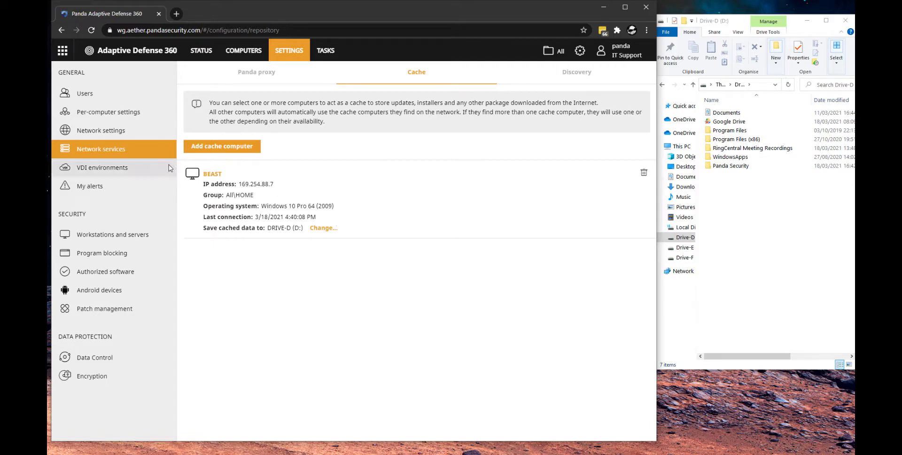
- Create and save a network settings profile named Cache that uses BEAST as its specified cache computer
{"action": "left_click", "coordinate": [129, 137]}
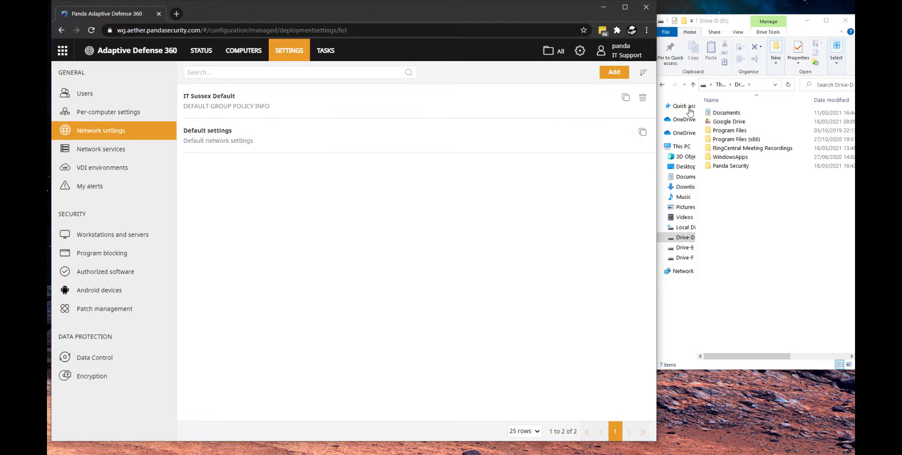
{"action": "left_click", "coordinate": [609, 72]}
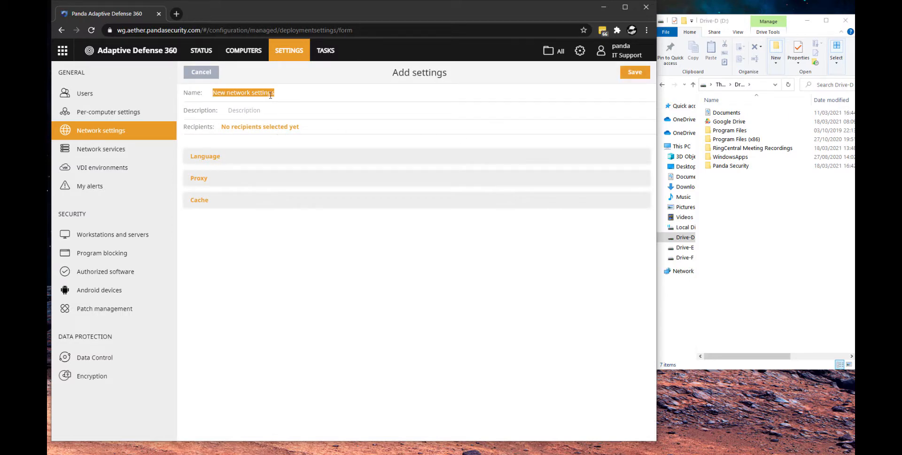
{"action": "type", "text": "Cache"}
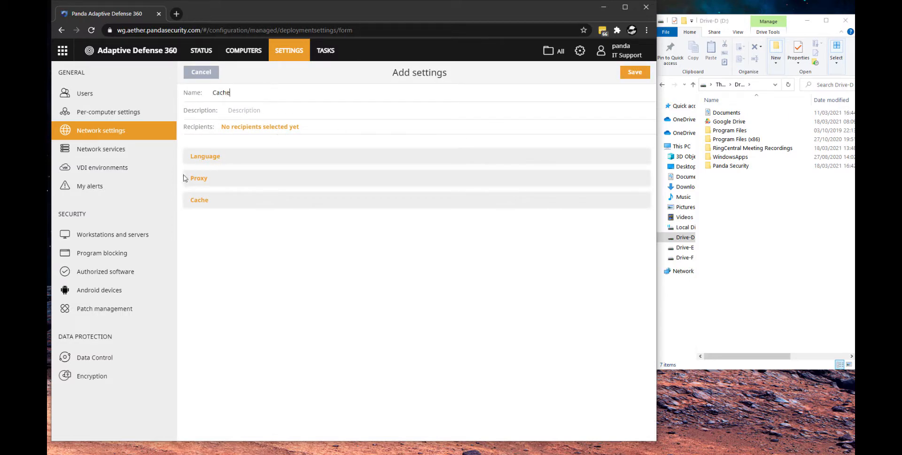
{"action": "left_click", "coordinate": [228, 202]}
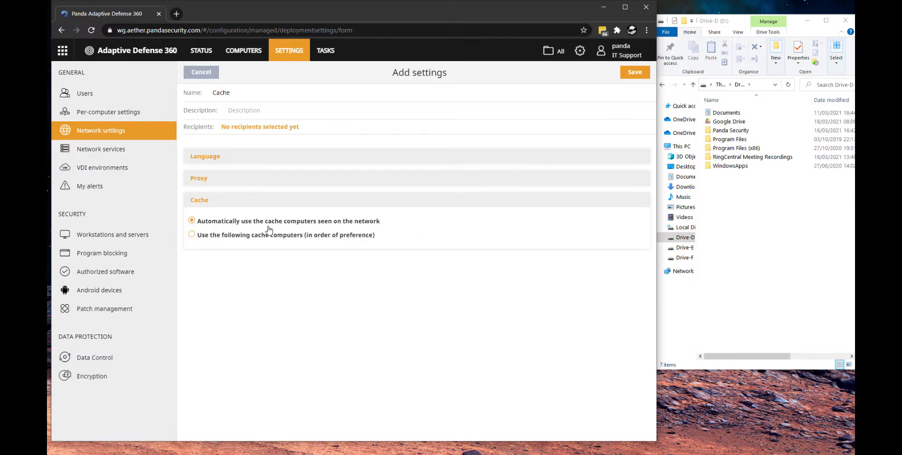
{"action": "left_click", "coordinate": [192, 235]}
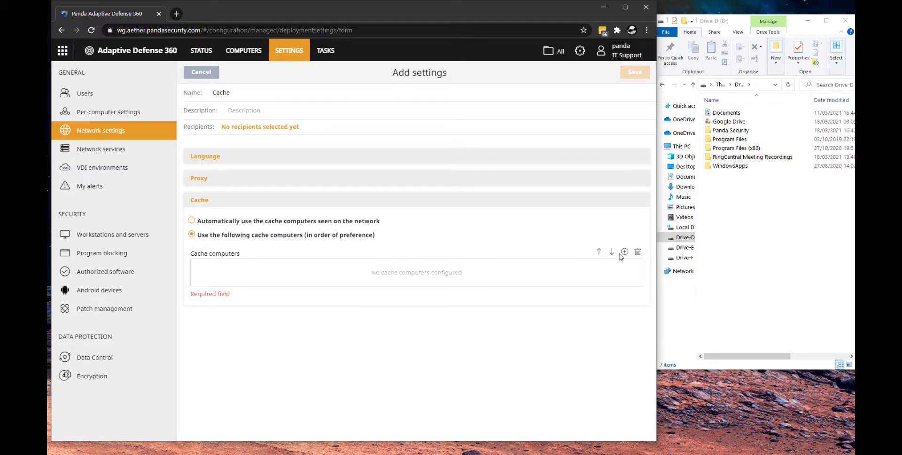
{"action": "left_click", "coordinate": [624, 251]}
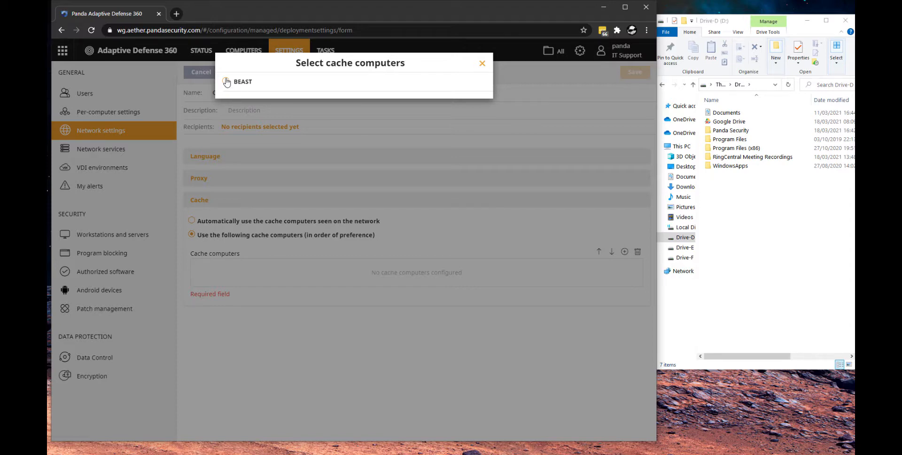
{"action": "left_click", "coordinate": [228, 81]}
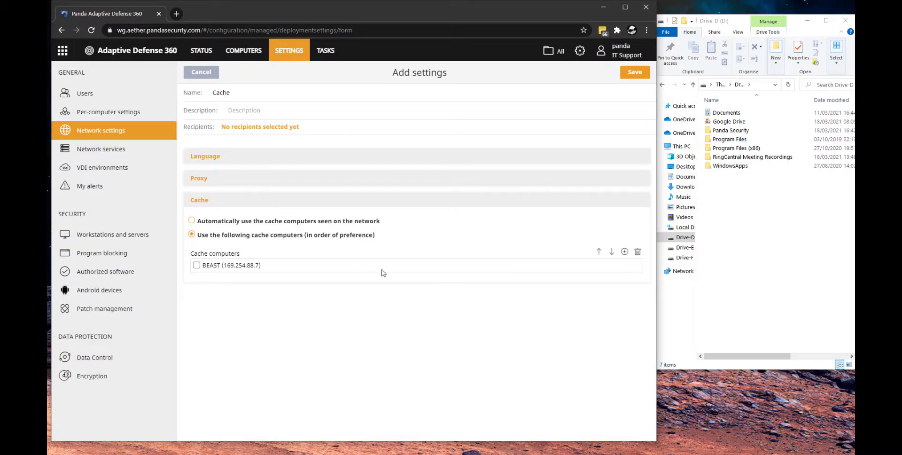
{"action": "left_click", "coordinate": [634, 72]}
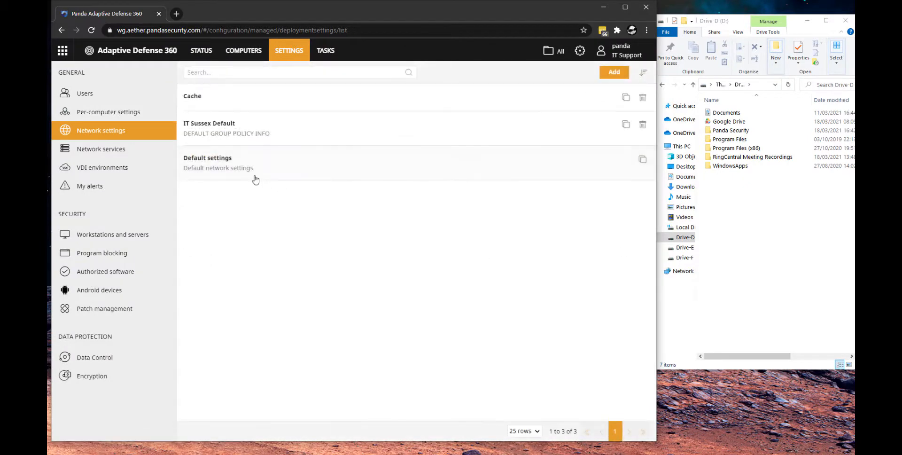
- Assign the Cache network settings profile to the Lab computer group as its recipient
{"action": "left_click", "coordinate": [230, 97]}
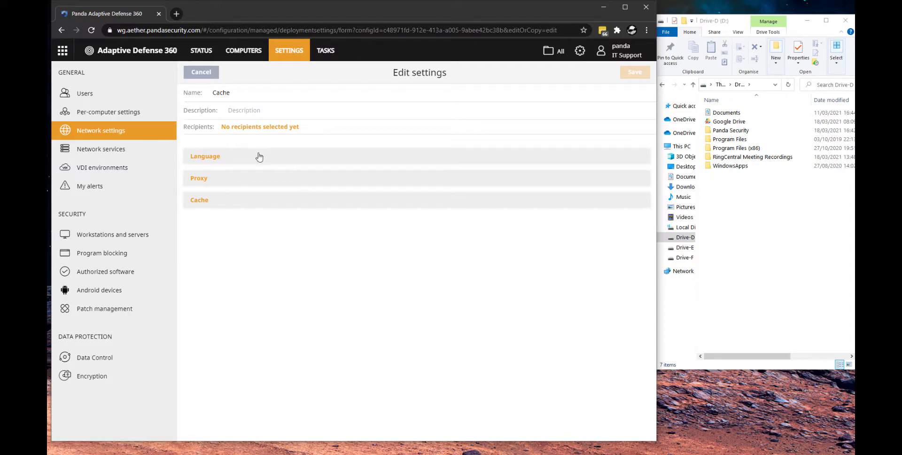
{"action": "left_click", "coordinate": [249, 127]}
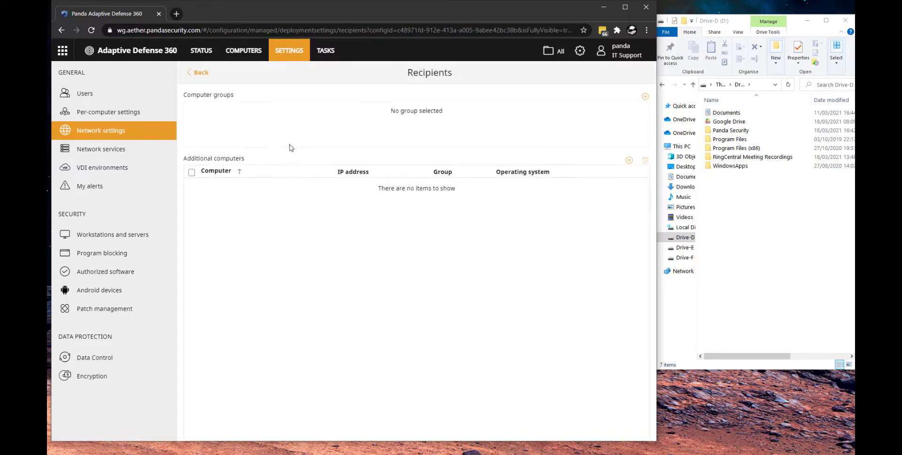
{"action": "left_click", "coordinate": [644, 96]}
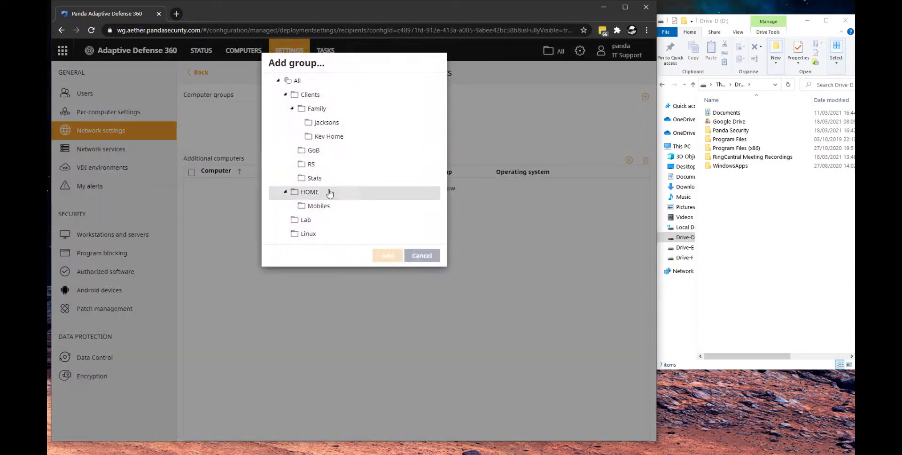
{"action": "left_click", "coordinate": [313, 223]}
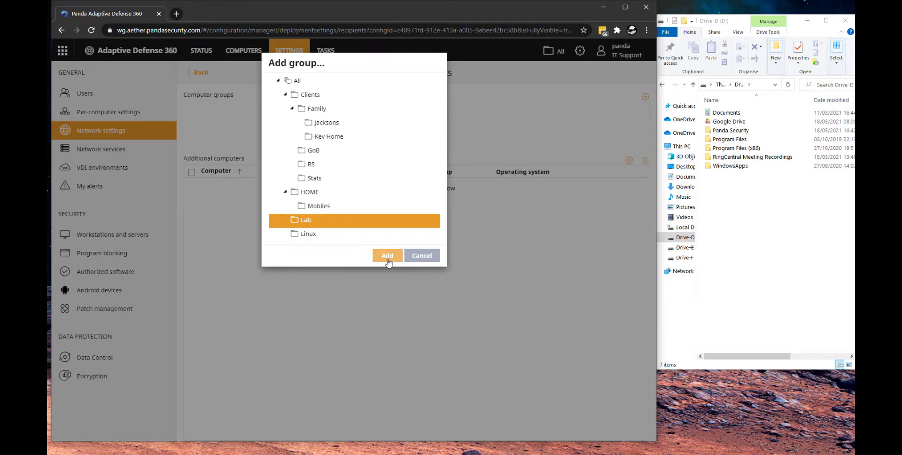
{"action": "left_click", "coordinate": [387, 255]}
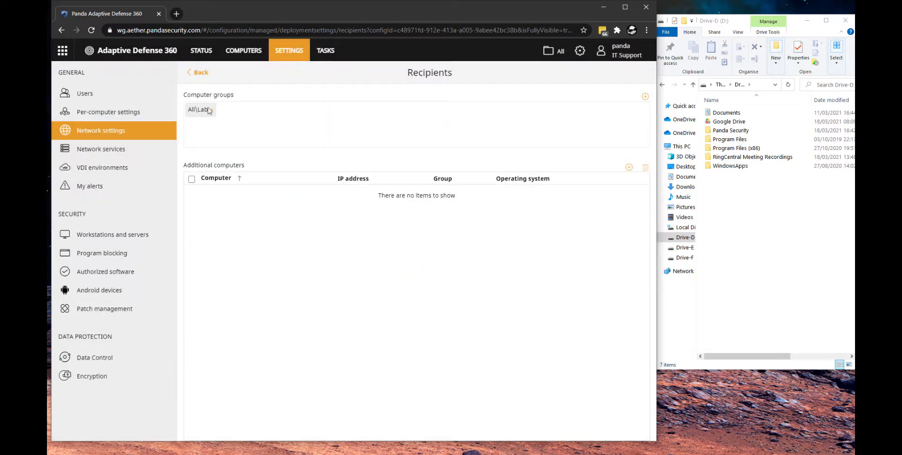
{"action": "left_click", "coordinate": [201, 72]}
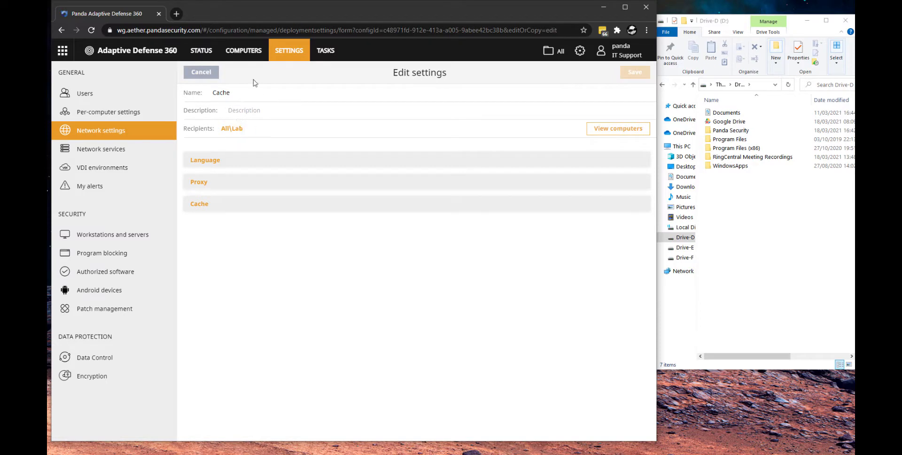
- Check which computers belong to the Lab group
{"action": "left_click", "coordinate": [243, 56]}
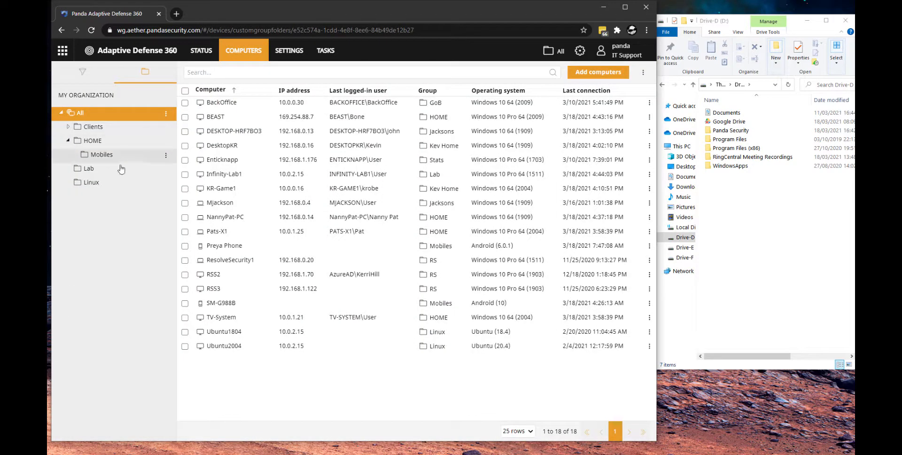
{"action": "left_click", "coordinate": [120, 169]}
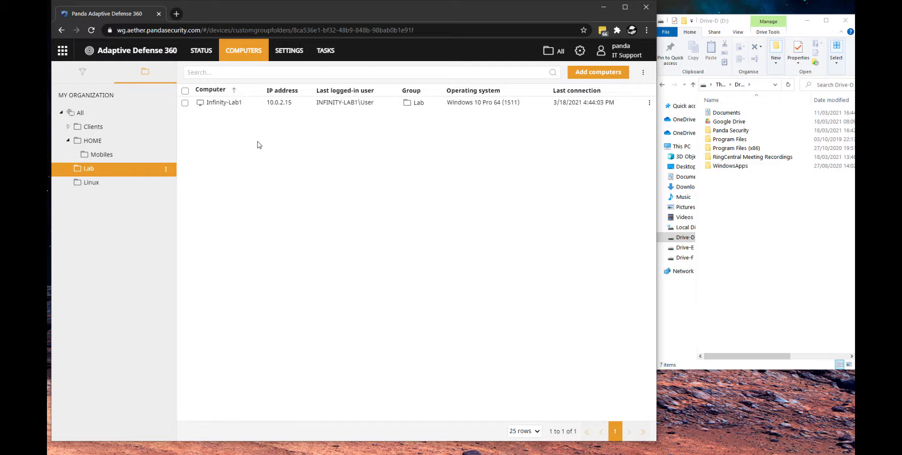
- Open the full list of available patches from the Patch Management dashboard
{"action": "left_click", "coordinate": [201, 51]}
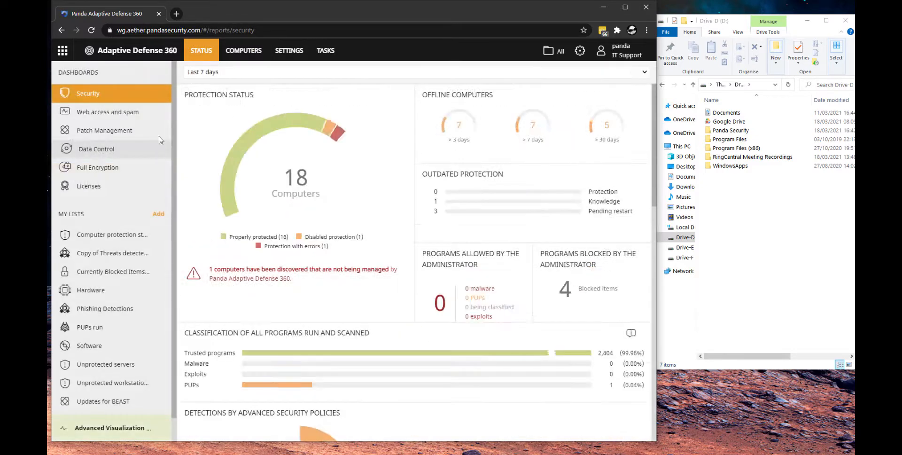
{"action": "left_click", "coordinate": [104, 130]}
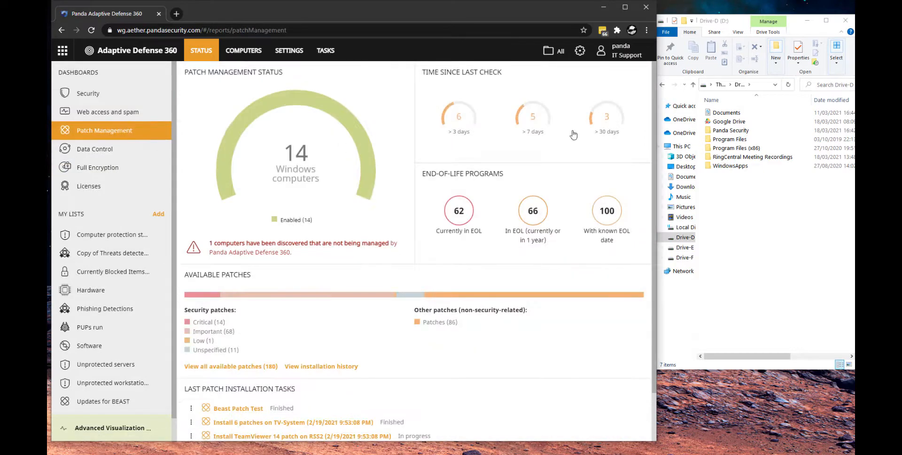
{"action": "left_click", "coordinate": [625, 8]}
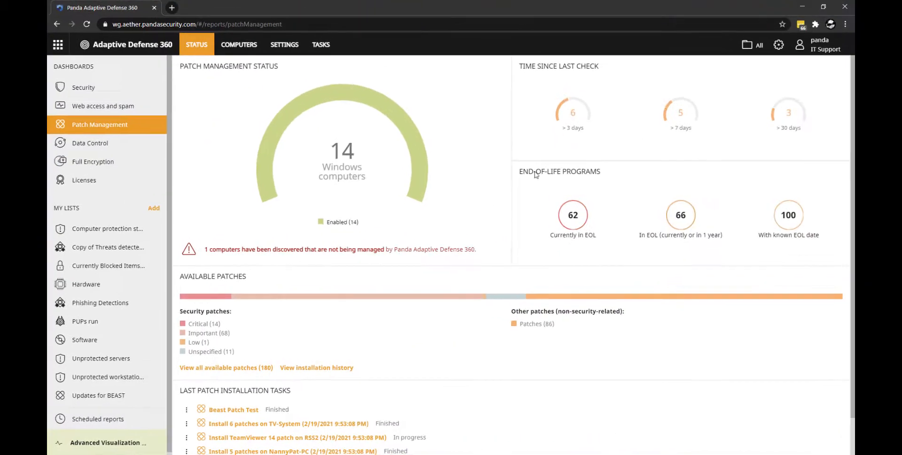
{"action": "left_click", "coordinate": [229, 367]}
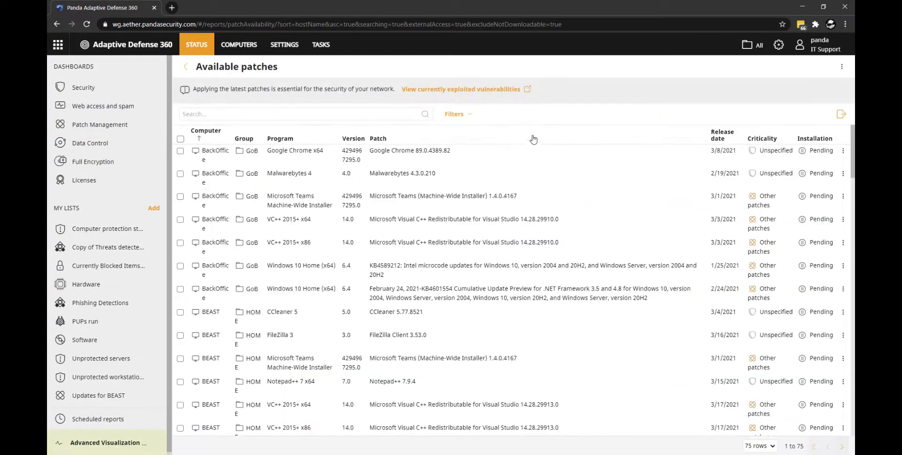
- Filter the available patches to include non-downloadable ones, with installation status Requires manual download and computer name "infini"
{"action": "left_click", "coordinate": [466, 116]}
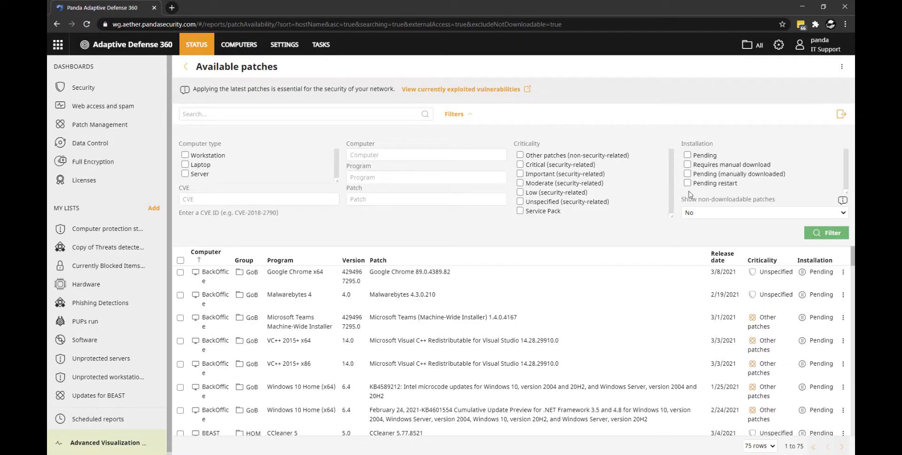
{"action": "left_click", "coordinate": [707, 212]}
{"action": "left_click", "coordinate": [704, 226]}
{"action": "left_click", "coordinate": [687, 164]}
{"action": "left_click", "coordinate": [830, 238]}
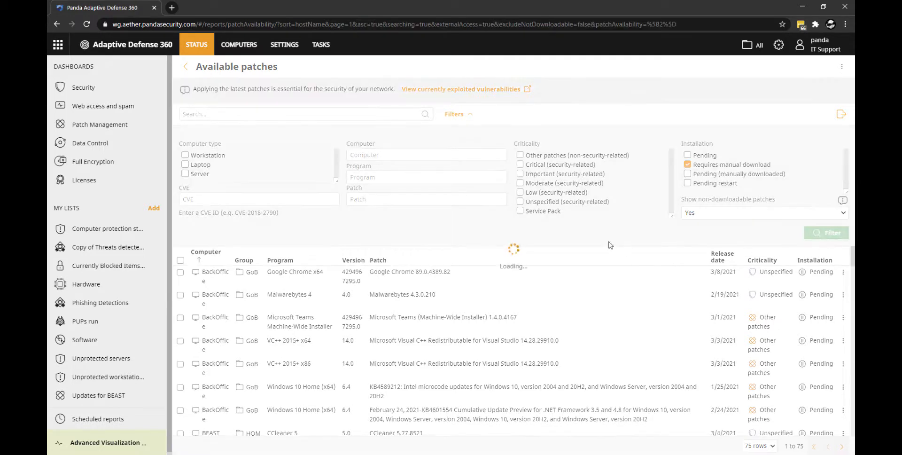
{"action": "left_click", "coordinate": [369, 155]}
{"action": "type", "text": "infini"}
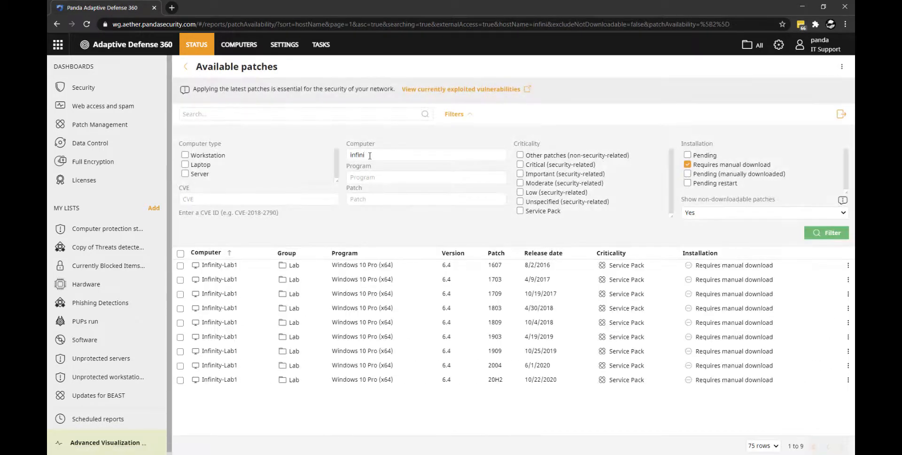
- Open the Windows 10 Pro 20H2 patch for Infinity-Lab1 and download Microsoft's Media Creation Tool through the linked Microsoft pages
{"action": "left_click", "coordinate": [399, 384]}
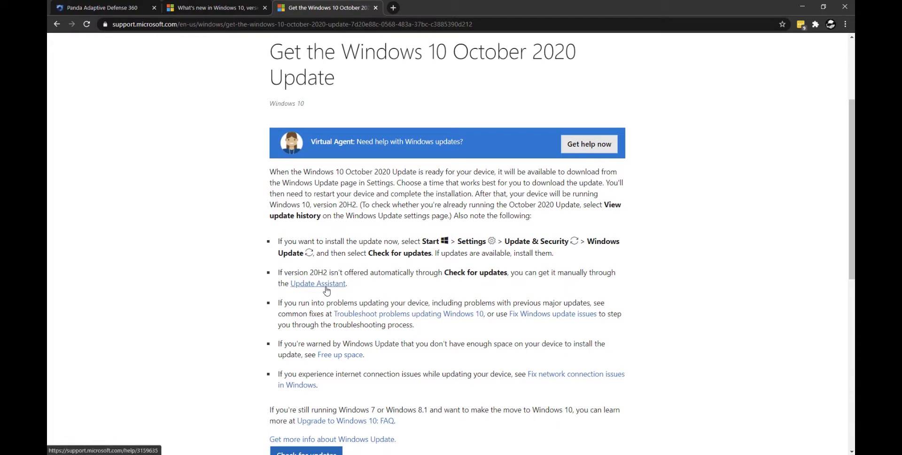
{"action": "left_click", "coordinate": [326, 285]}
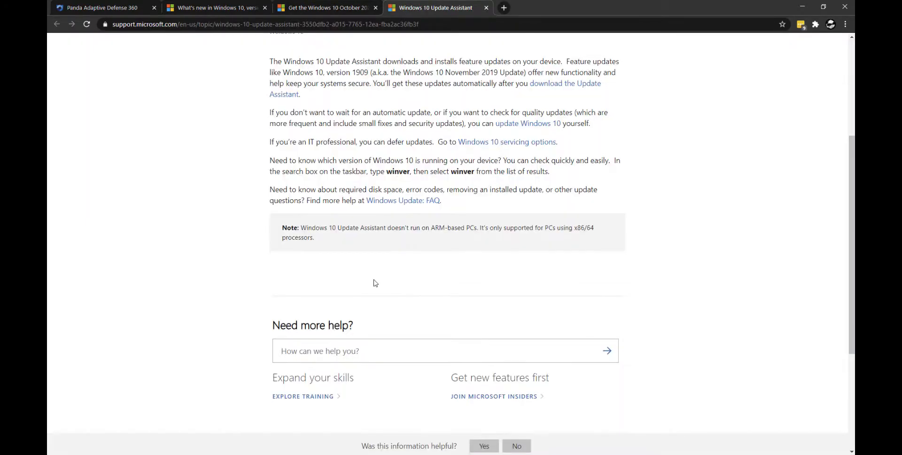
{"action": "scroll", "coordinate": [376, 283], "scroll_direction": "up", "scroll_amount": 2}
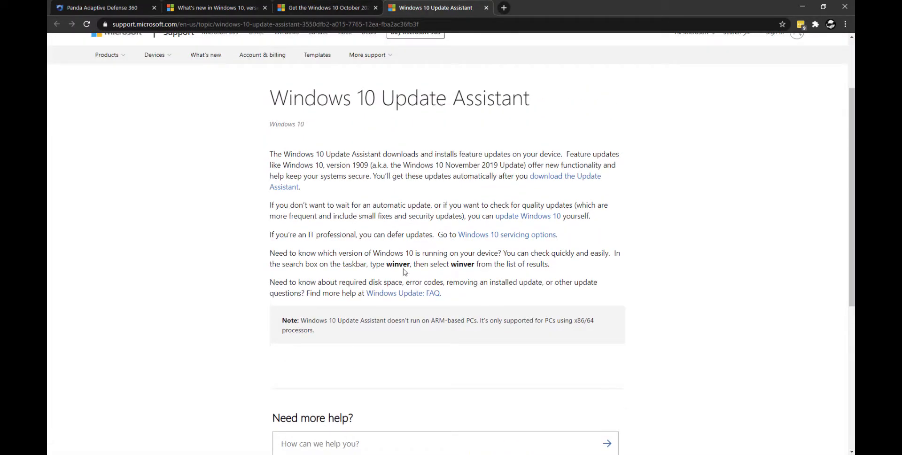
{"action": "left_click", "coordinate": [520, 216]}
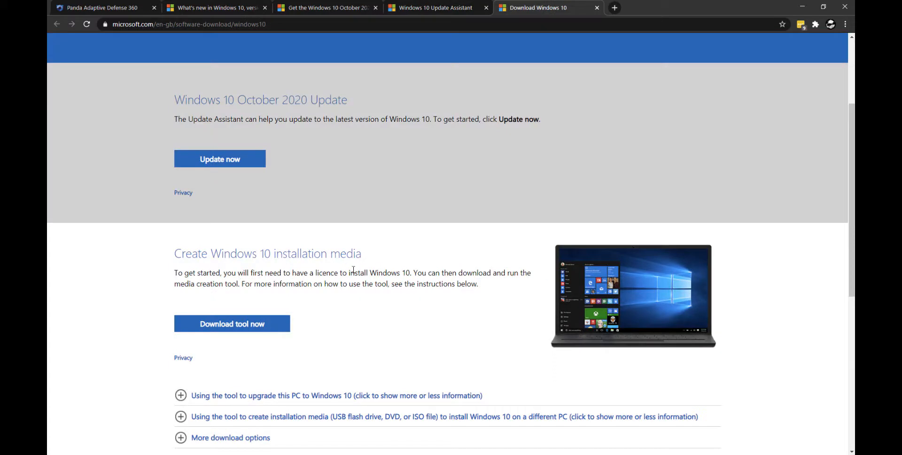
{"action": "left_click", "coordinate": [246, 327]}
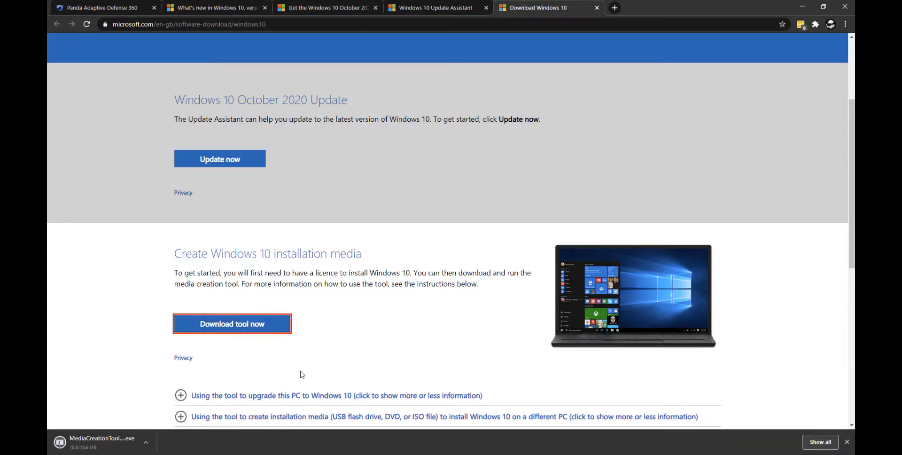
- Run the downloaded Media Creation Tool and accept its licence terms
{"action": "left_click", "coordinate": [101, 442]}
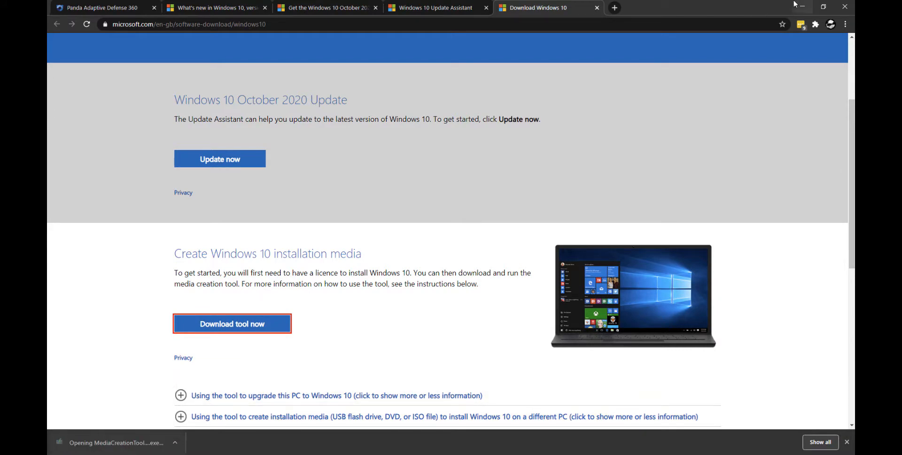
{"action": "left_click", "coordinate": [801, 7]}
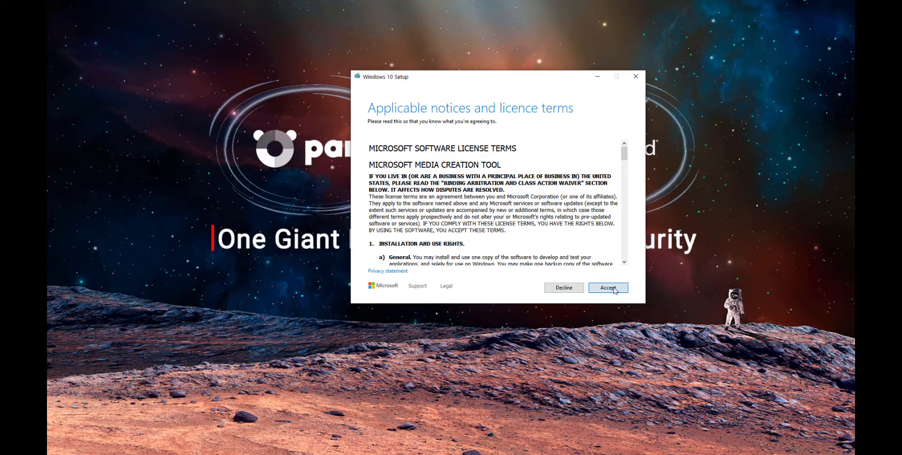
{"action": "left_click", "coordinate": [608, 287]}
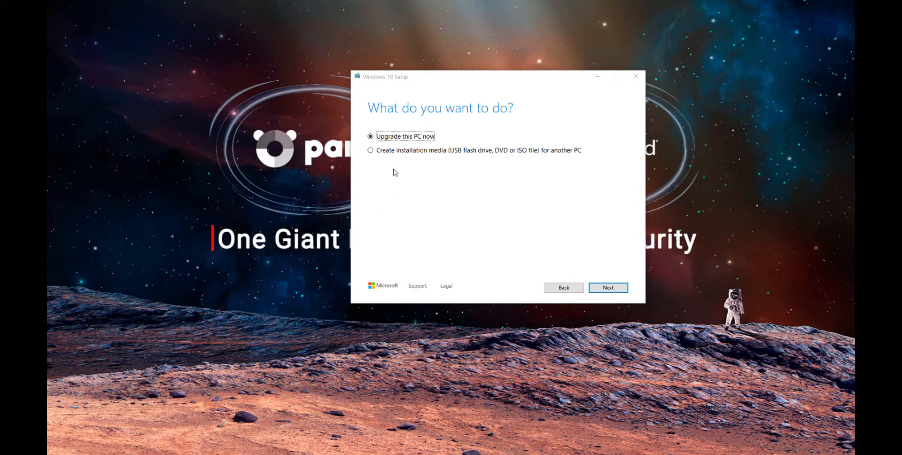
- Choose to create installation media for another PC with language English (United Kingdom), edition Windows 10 and architecture 64-bit (x64)
{"action": "left_click", "coordinate": [370, 151]}
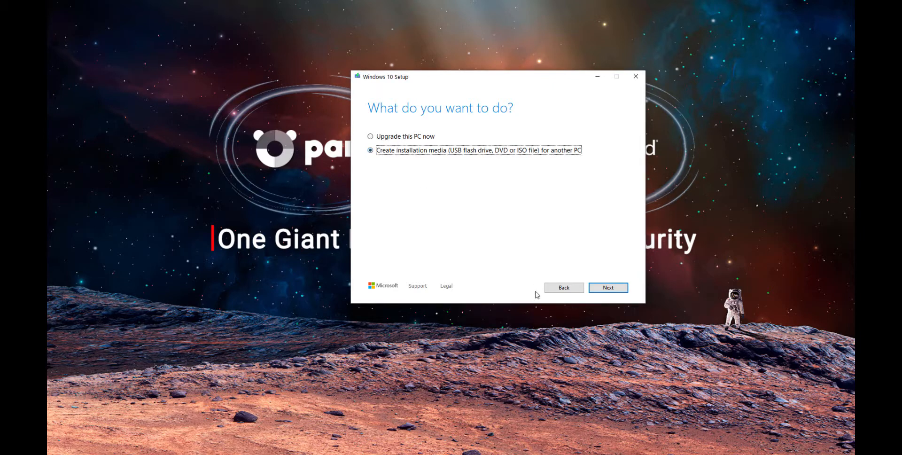
{"action": "left_click", "coordinate": [604, 289]}
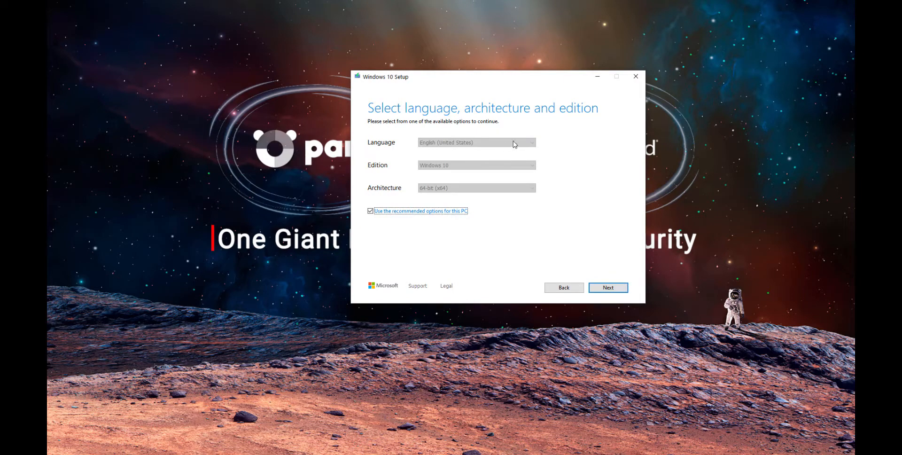
{"action": "left_click", "coordinate": [429, 211]}
{"action": "left_click", "coordinate": [470, 144]}
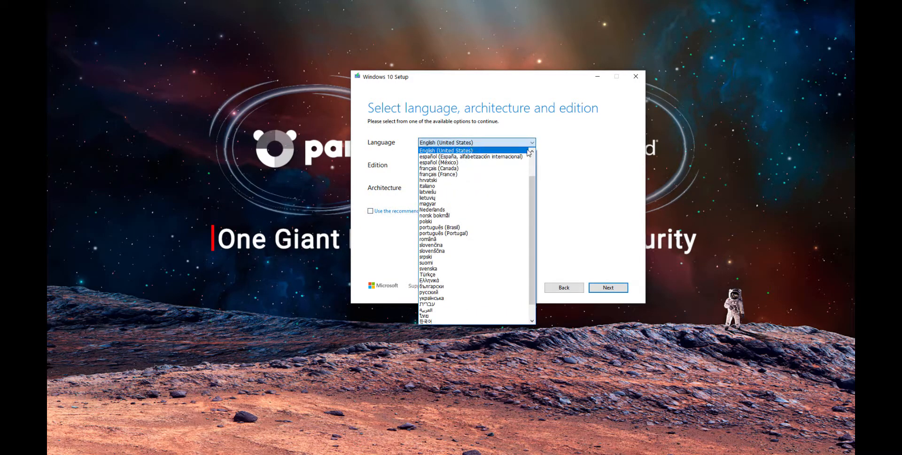
{"action": "left_click", "coordinate": [531, 152]}
{"action": "left_click", "coordinate": [503, 155]}
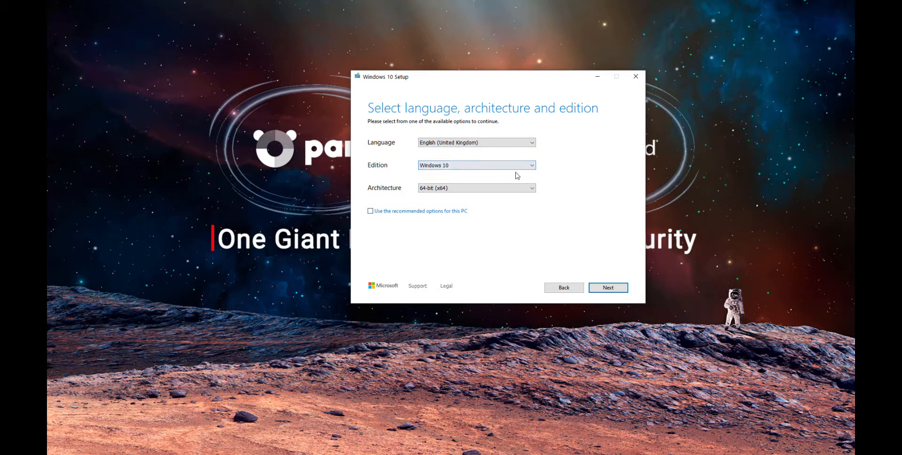
{"action": "left_click", "coordinate": [516, 165]}
{"action": "left_click", "coordinate": [517, 173]}
{"action": "left_click", "coordinate": [526, 188]}
{"action": "left_click", "coordinate": [526, 196]}
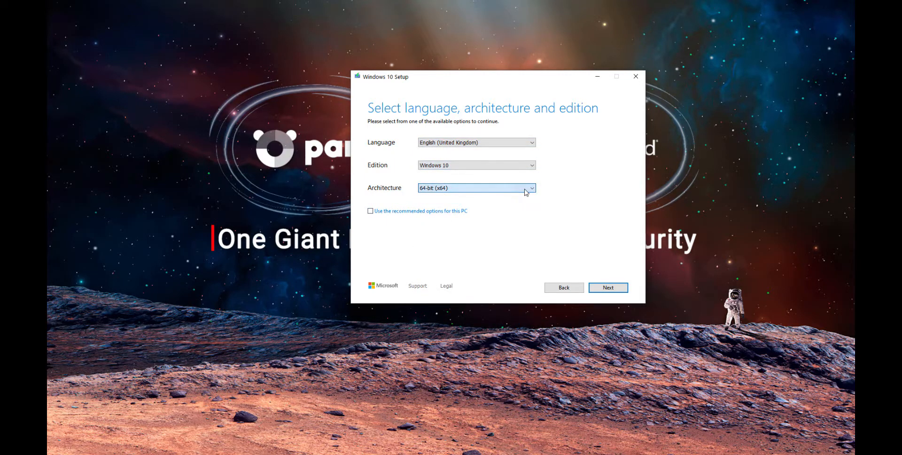
{"action": "left_click", "coordinate": [618, 290]}
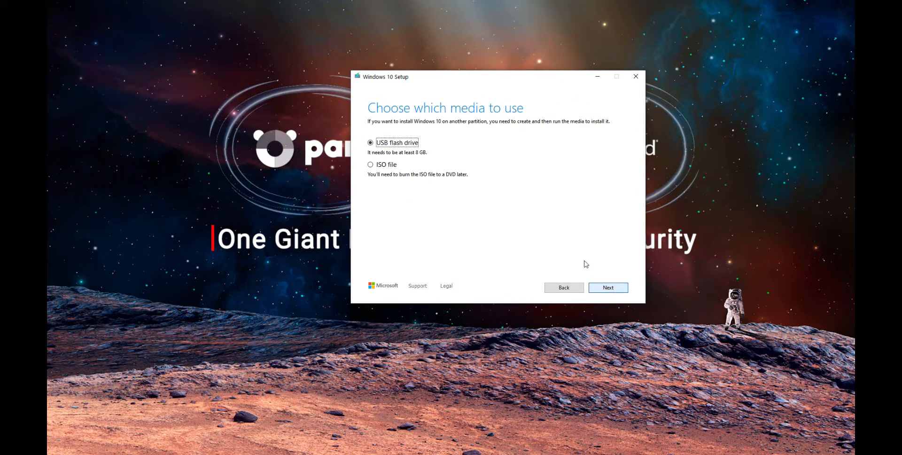
- Choose ISO file as the media and save it as Windows.iso in the Desktop tools folder
{"action": "left_click", "coordinate": [370, 165]}
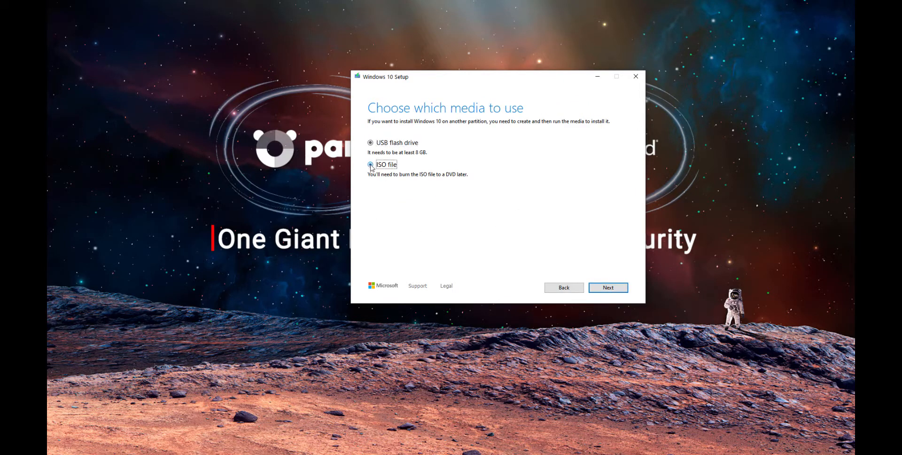
{"action": "left_click", "coordinate": [610, 290]}
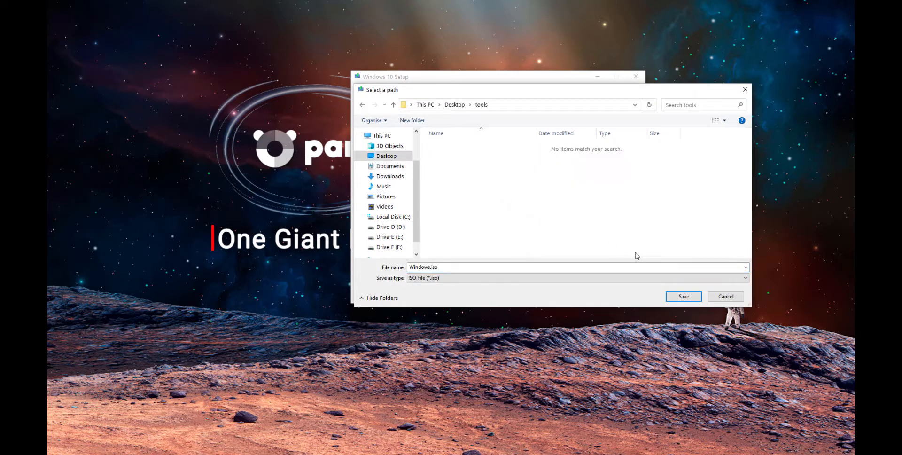
{"action": "left_click", "coordinate": [679, 296]}
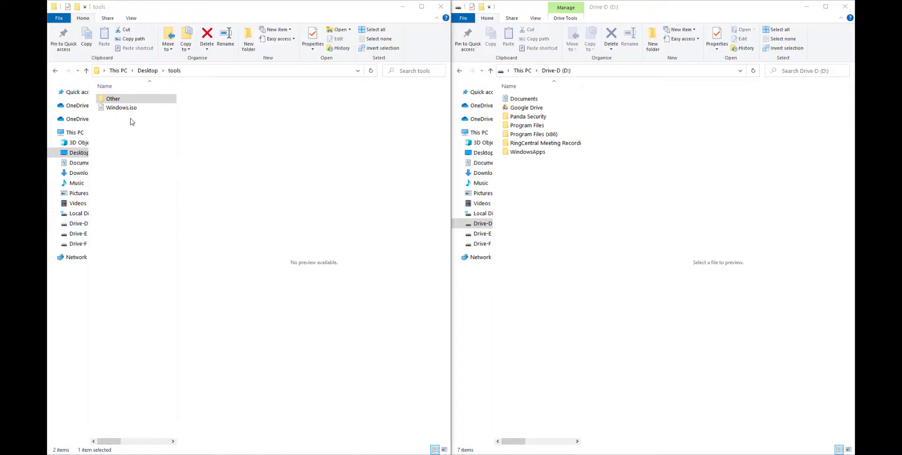
- Copy the required file name Windows10x64Professional20H2.iso from the 20H2 patch details in Adaptive Defense 360
{"action": "left_click", "coordinate": [125, 109]}
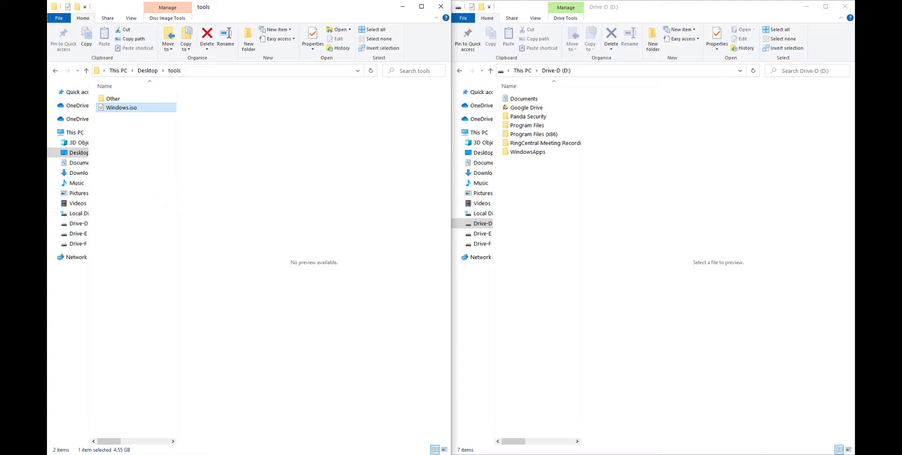
{"action": "key", "text": "alt+Tab"}
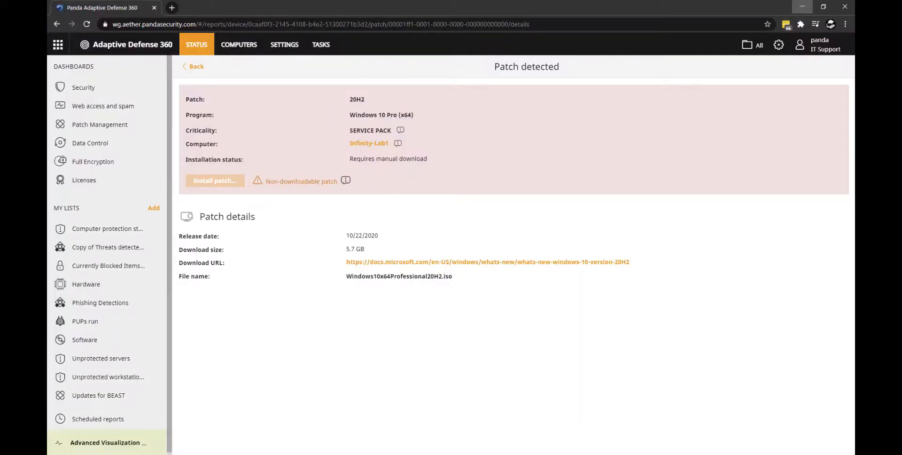
{"action": "left_click_drag", "start_coordinate": [351, 276], "coordinate": [453, 286]}
{"action": "right_click", "coordinate": [441, 277]}
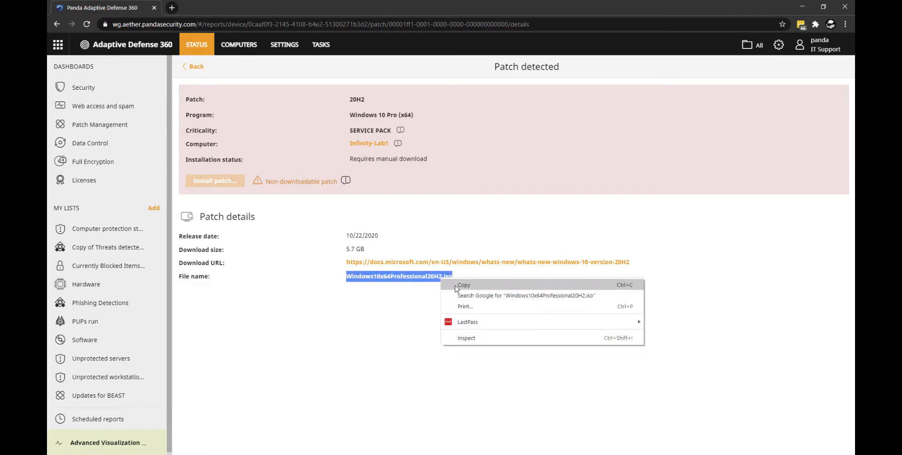
{"action": "left_click", "coordinate": [458, 285]}
{"action": "left_click", "coordinate": [801, 8]}
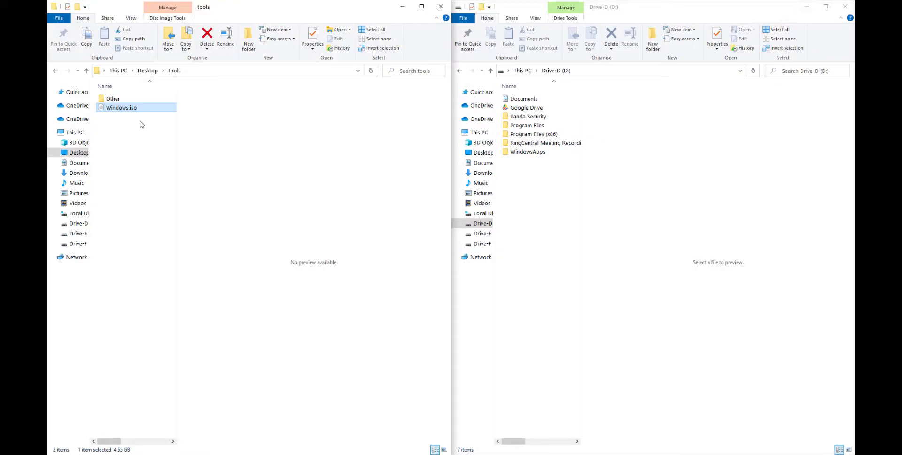
- Rename Windows.iso in the tools folder as Windows10x64Professional20H2.iso, without a doubled extension
{"action": "left_click", "coordinate": [139, 109]}
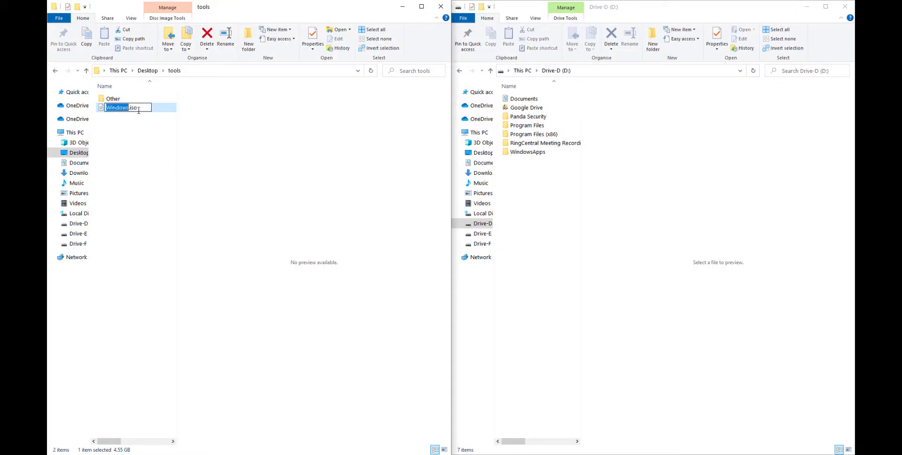
{"action": "key", "text": "ctrl+v"}
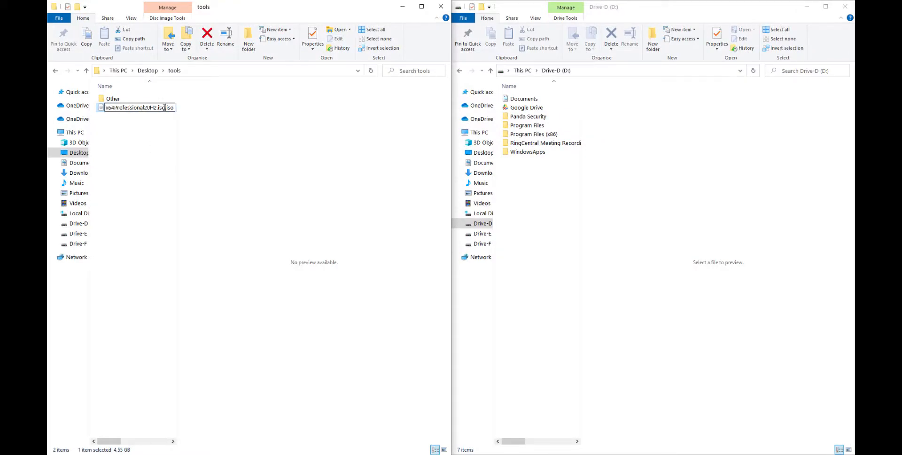
{"action": "left_click_drag", "start_coordinate": [167, 107], "coordinate": [178, 109]}
{"action": "key", "text": "BackSpace"}
{"action": "key", "text": "Return"}
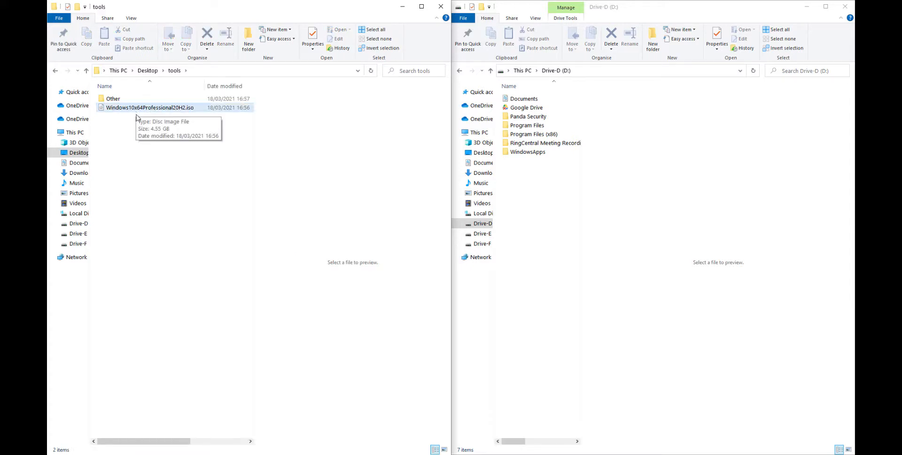
- Cut Windows10x64Professional20H2.iso from the tools folder and open the Repository folder under D:\Panda Security\Panda Aether Agent
{"action": "left_click", "coordinate": [135, 117]}
{"action": "right_click", "coordinate": [135, 109]}
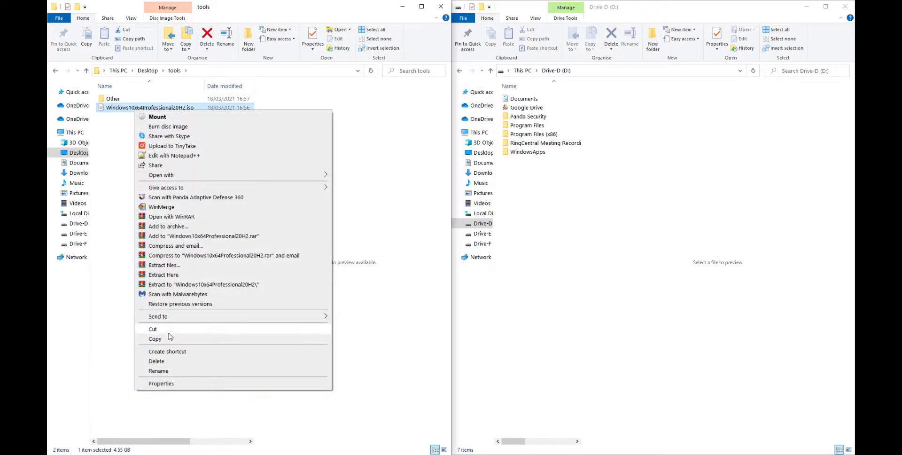
{"action": "left_click", "coordinate": [155, 338]}
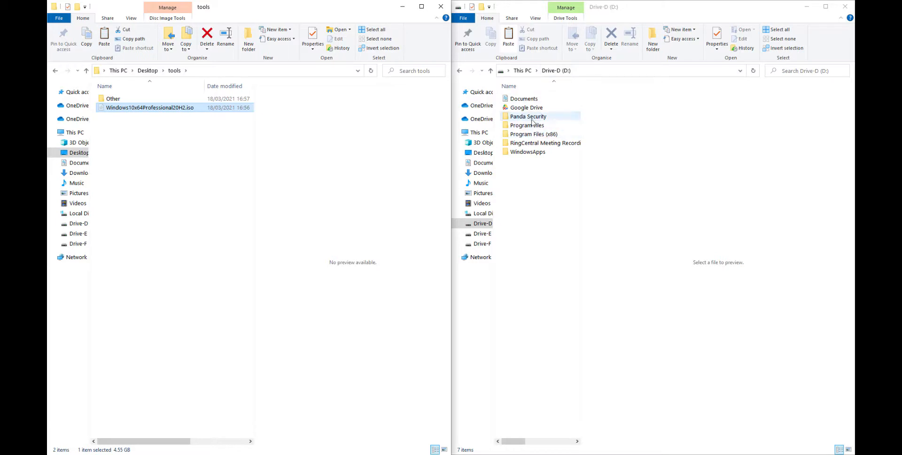
{"action": "double_click", "coordinate": [529, 116]}
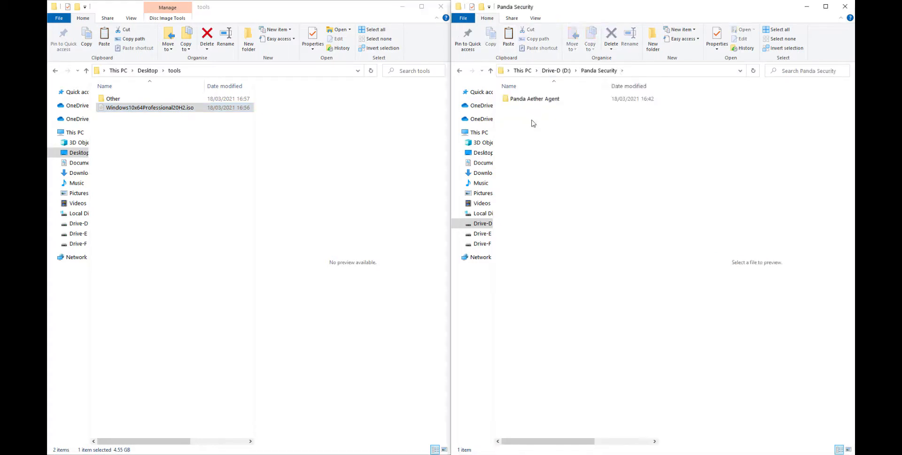
{"action": "double_click", "coordinate": [552, 101]}
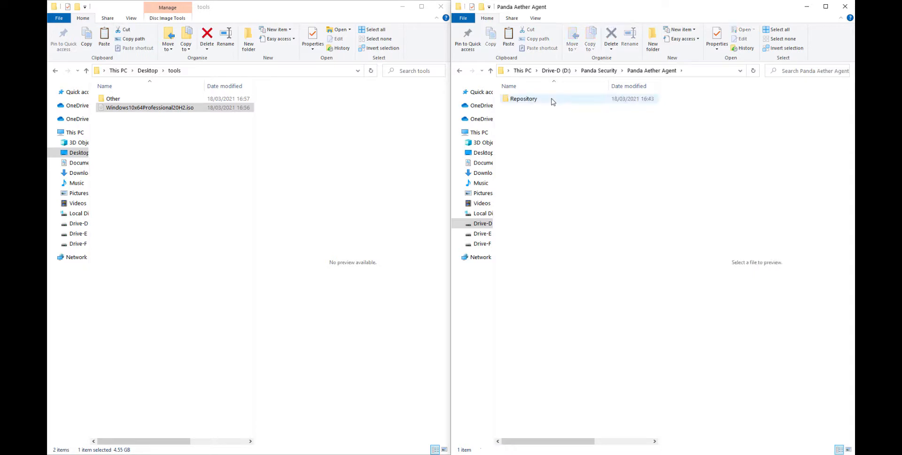
{"action": "double_click", "coordinate": [527, 101]}
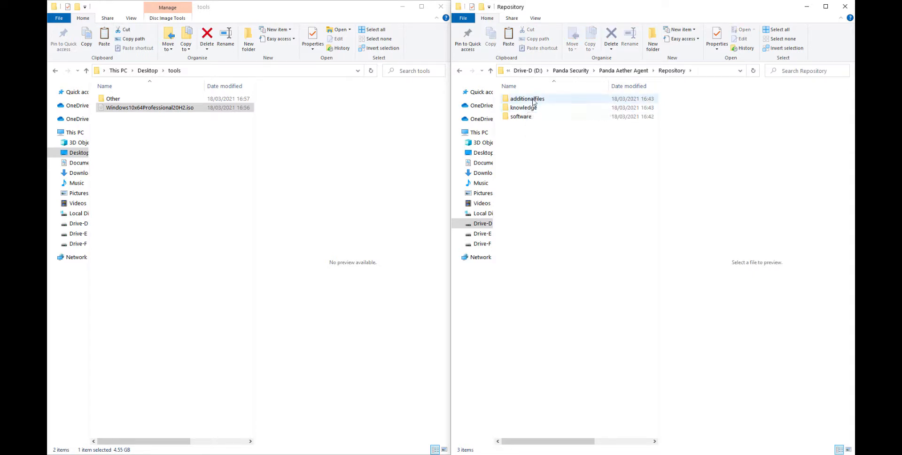
- Create a folder named ManuallyDeploy inside the Repository folder
{"action": "right_click", "coordinate": [527, 171]}
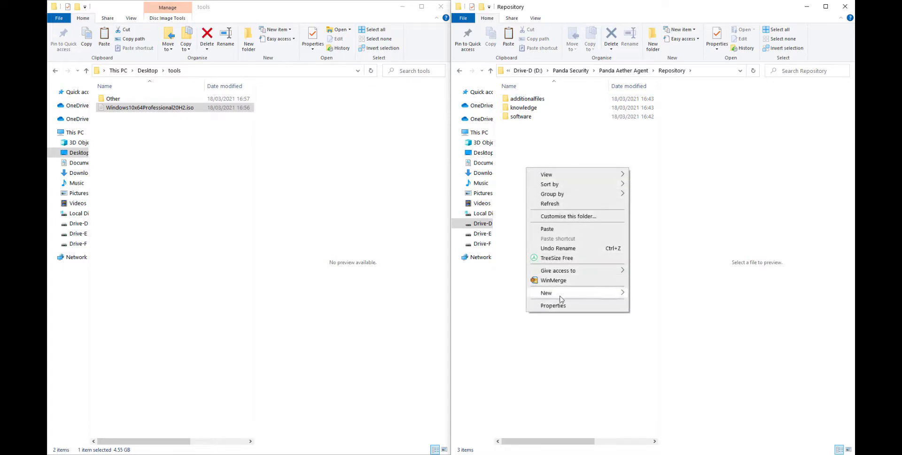
{"action": "mouse_move", "coordinate": [587, 292]}
{"action": "left_click", "coordinate": [642, 294]}
{"action": "type", "text": "ManuallyDeploy"}
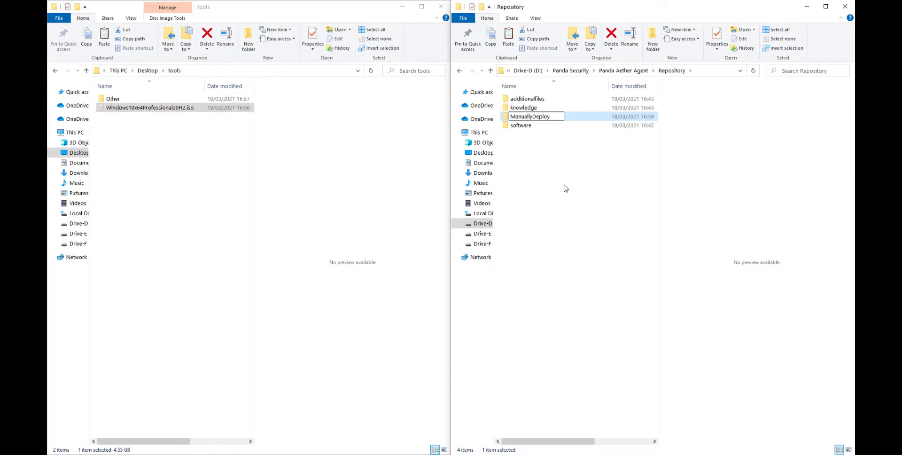
{"action": "key", "text": "Return"}
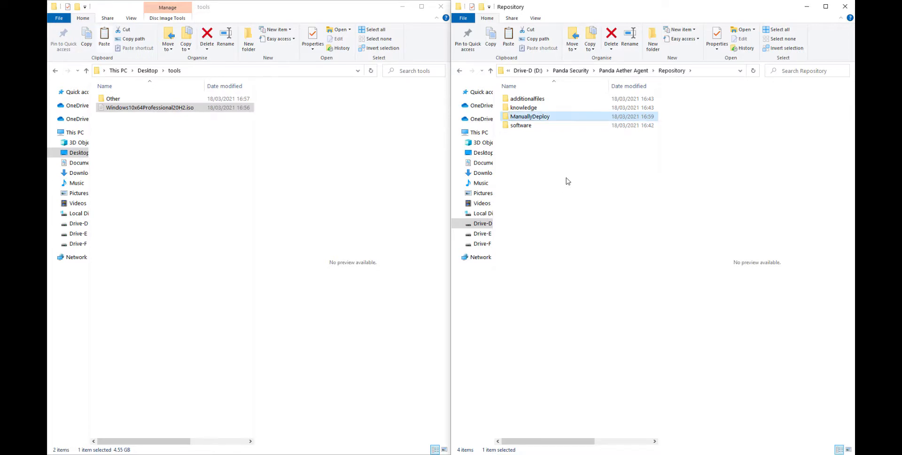
{"action": "right_click", "coordinate": [525, 118]}
{"action": "left_click", "coordinate": [570, 390]}
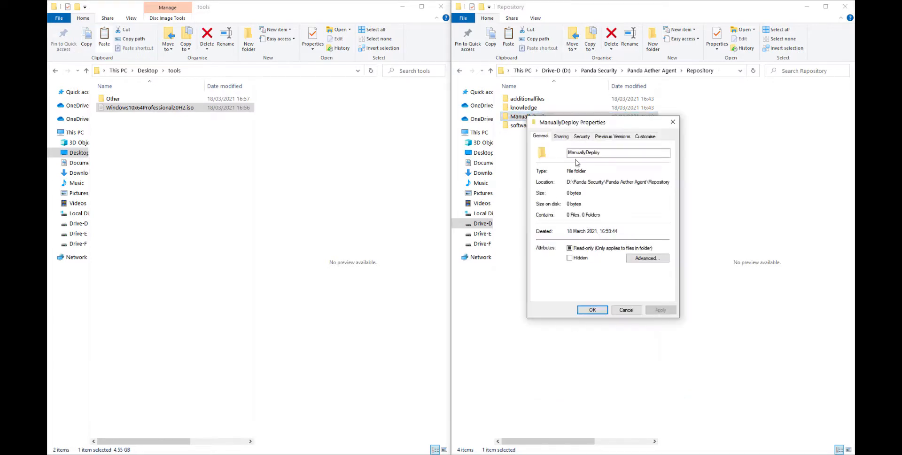
{"action": "key", "text": "Escape"}
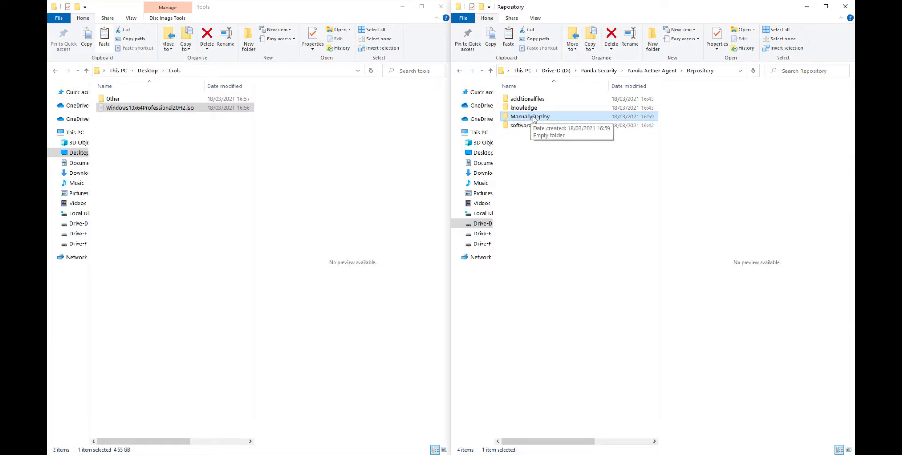
- Paste the cut ISO into the ManuallyDeploy folder, granting administrator permission for the move
{"action": "double_click", "coordinate": [534, 118]}
{"action": "right_click", "coordinate": [533, 132]}
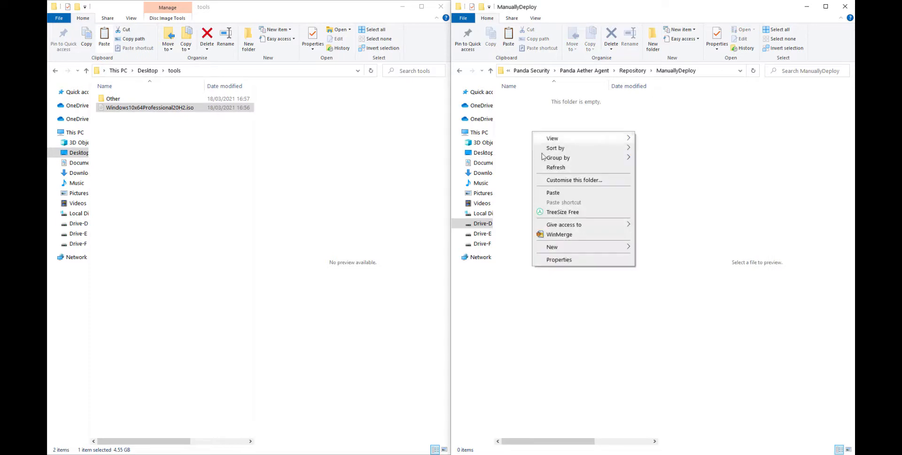
{"action": "left_click", "coordinate": [554, 193]}
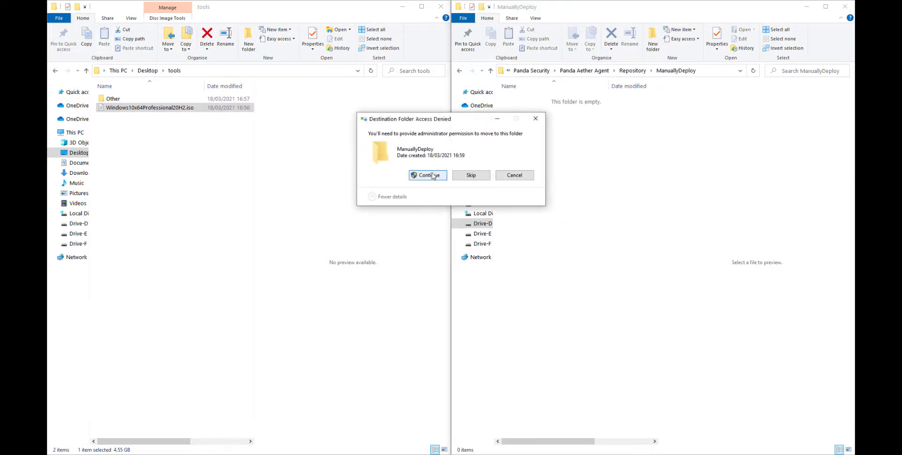
{"action": "key", "text": "Return"}
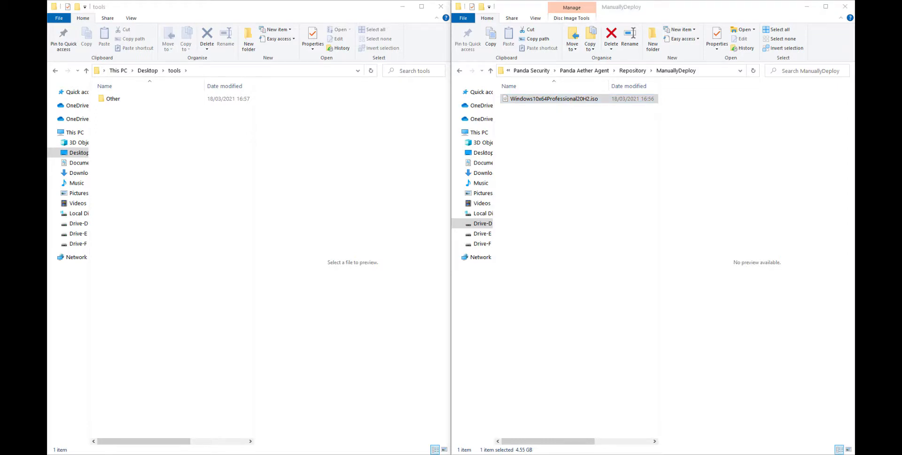
- Switch to Adaptive Defense 360 and check the required ISO file name in the 20H2 patch details
{"action": "left_click", "coordinate": [87, 453]}
{"action": "left_click", "coordinate": [416, 288]}
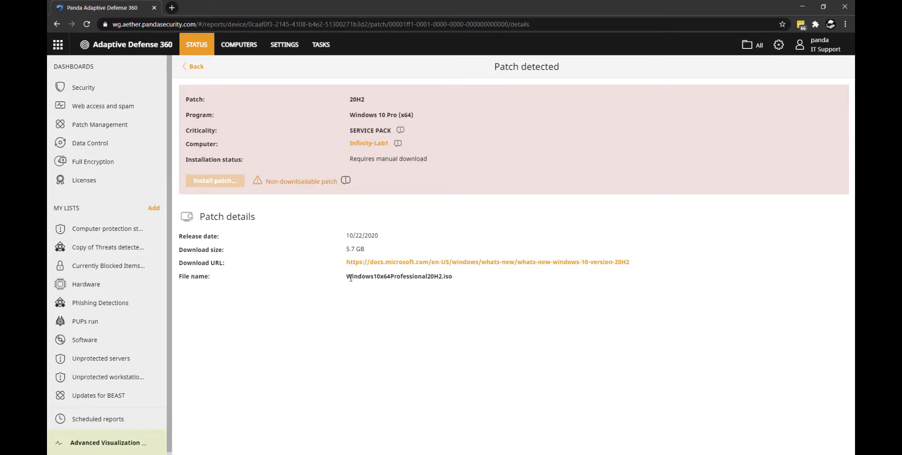
{"action": "left_click_drag", "start_coordinate": [348, 277], "coordinate": [454, 277]}
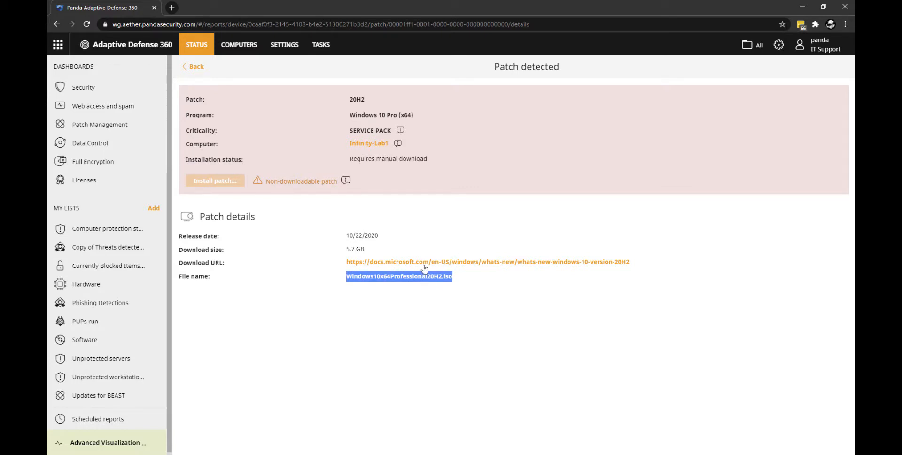
{"action": "left_click", "coordinate": [800, 8]}
- Return to the available patches and mark the 20H2 patch for Infinity-Lab1 as "Manually downloaded", accepting the confirmation
{"action": "left_click", "coordinate": [197, 67]}
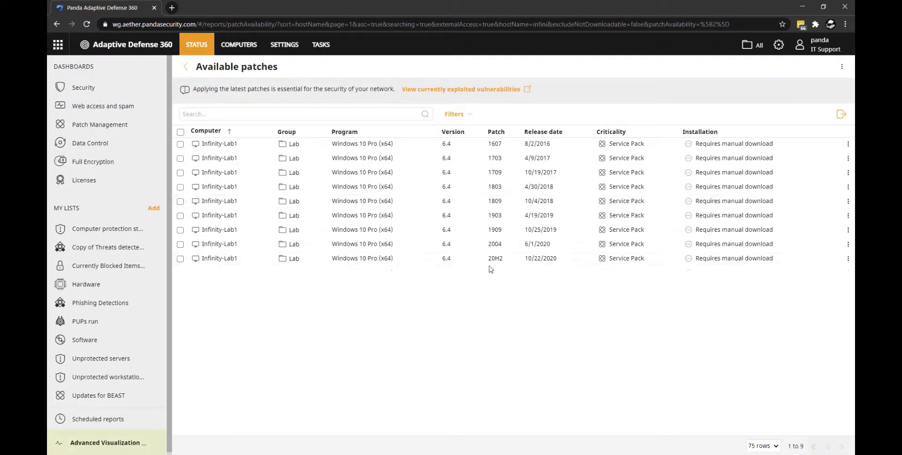
{"action": "left_click", "coordinate": [180, 260]}
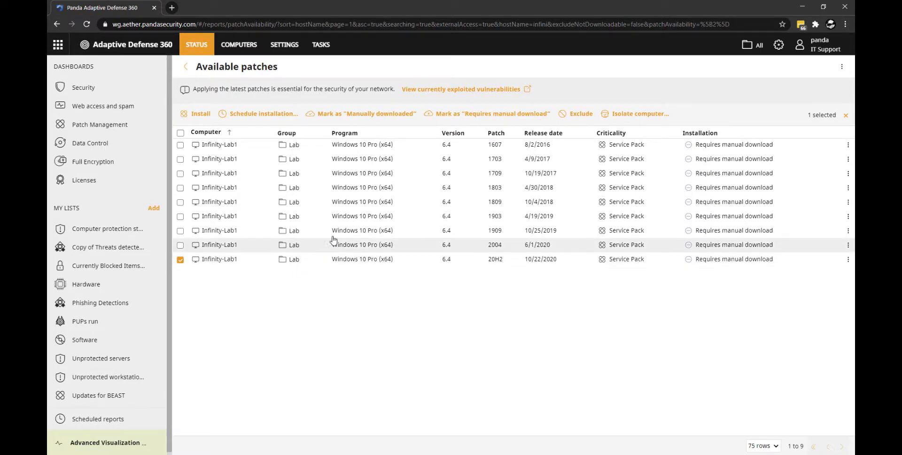
{"action": "left_click", "coordinate": [379, 117]}
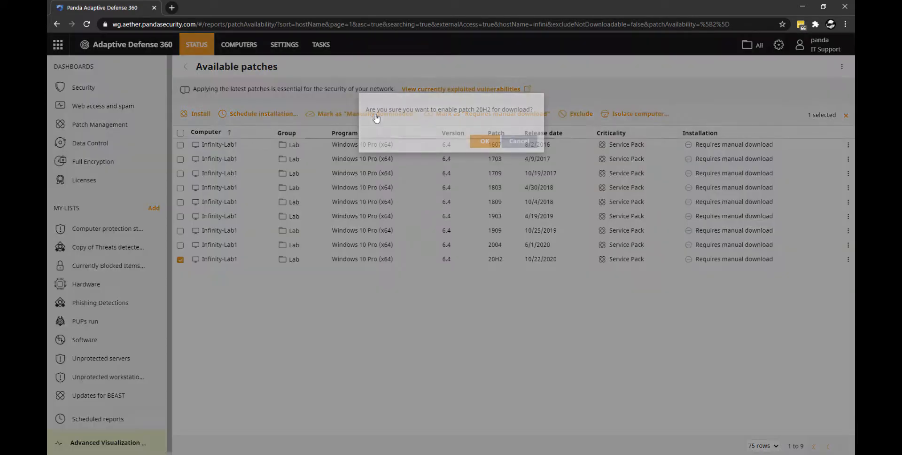
{"action": "left_click", "coordinate": [477, 145]}
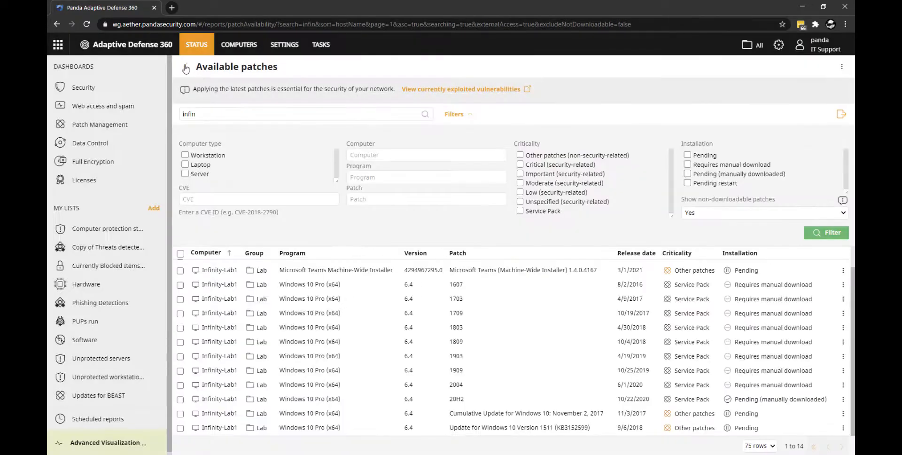
- Reopen all available patches from Patch Management and filter them by computer "inf" with non-downloadable patches shown
{"action": "left_click", "coordinate": [185, 67]}
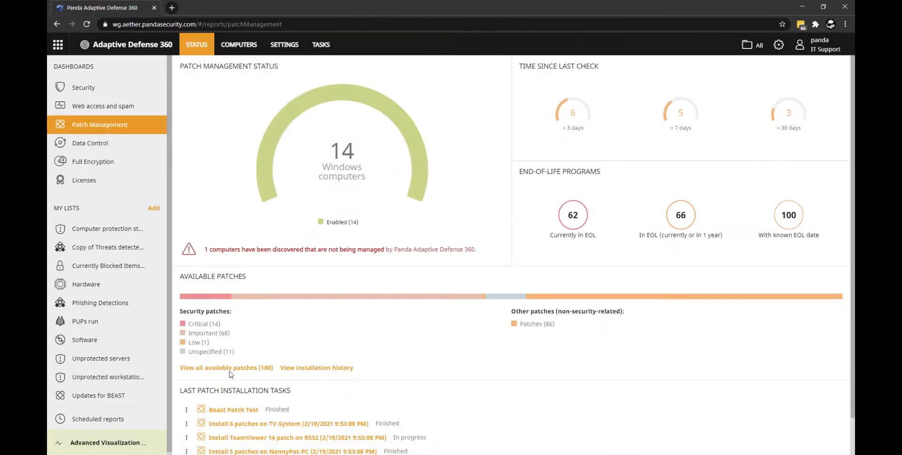
{"action": "left_click", "coordinate": [229, 369]}
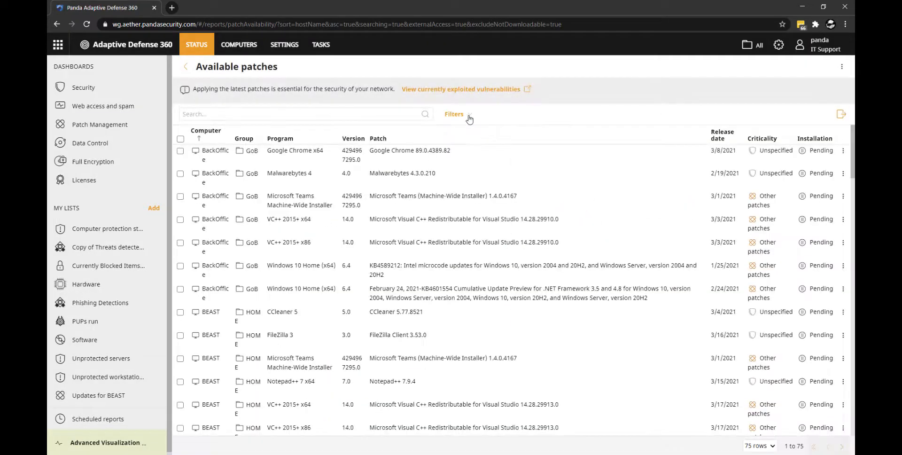
{"action": "left_click", "coordinate": [469, 116]}
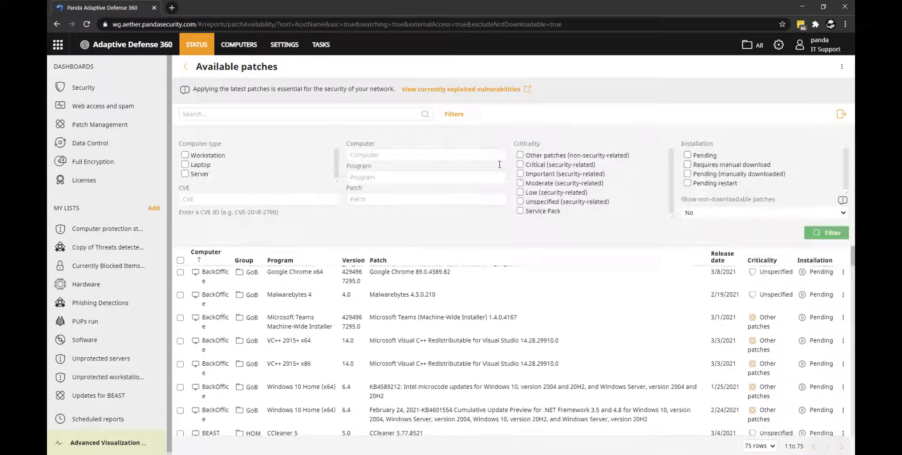
{"action": "left_click", "coordinate": [358, 155]}
{"action": "type", "text": "inf"}
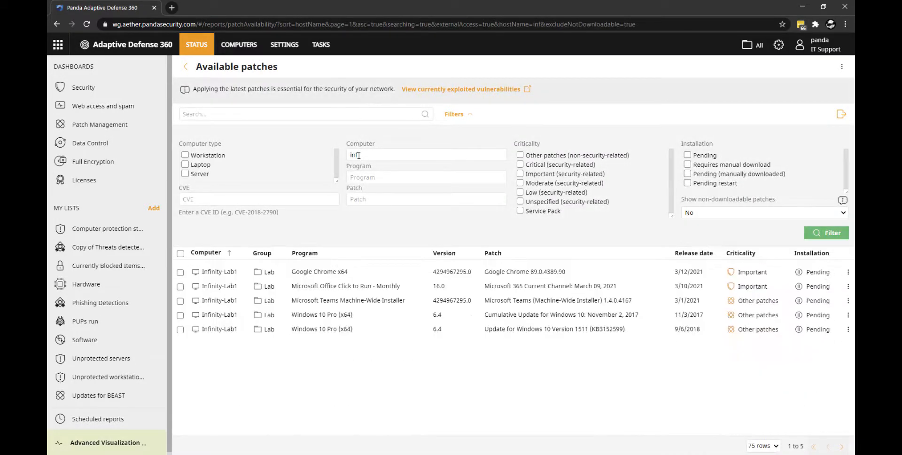
{"action": "left_click", "coordinate": [731, 214]}
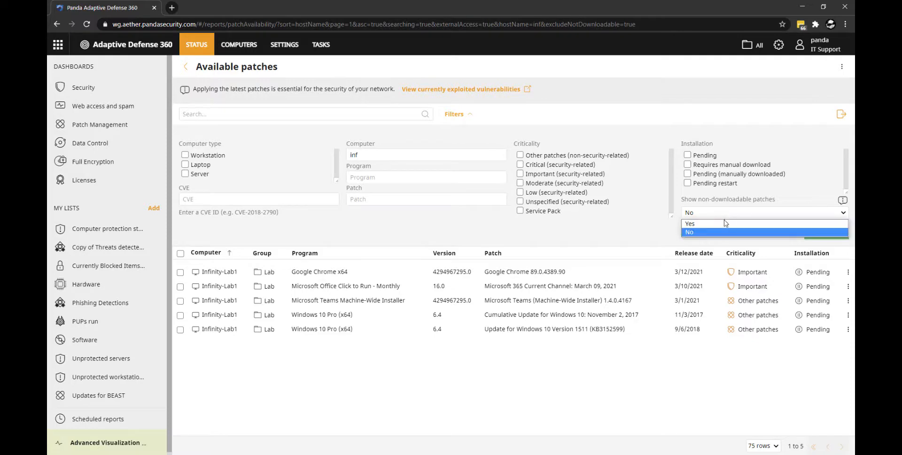
{"action": "left_click", "coordinate": [724, 224]}
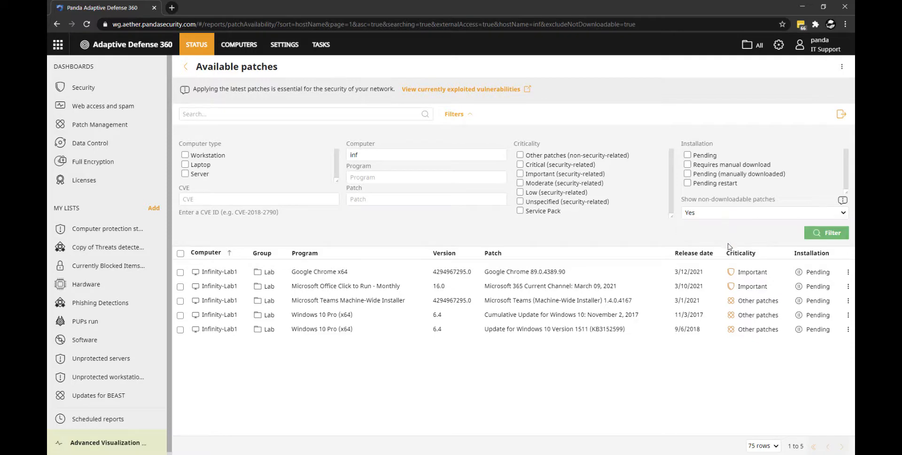
{"action": "left_click", "coordinate": [831, 233]}
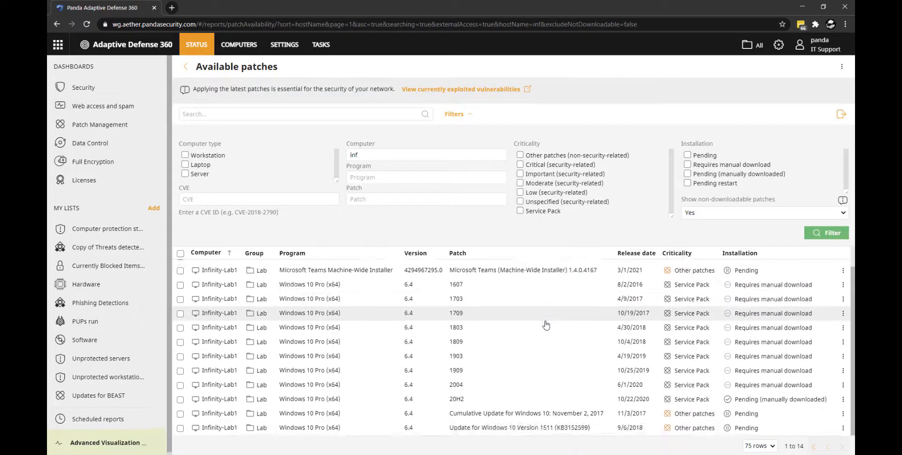
{"action": "scroll", "coordinate": [533, 406], "scroll_direction": "down", "scroll_amount": 2}
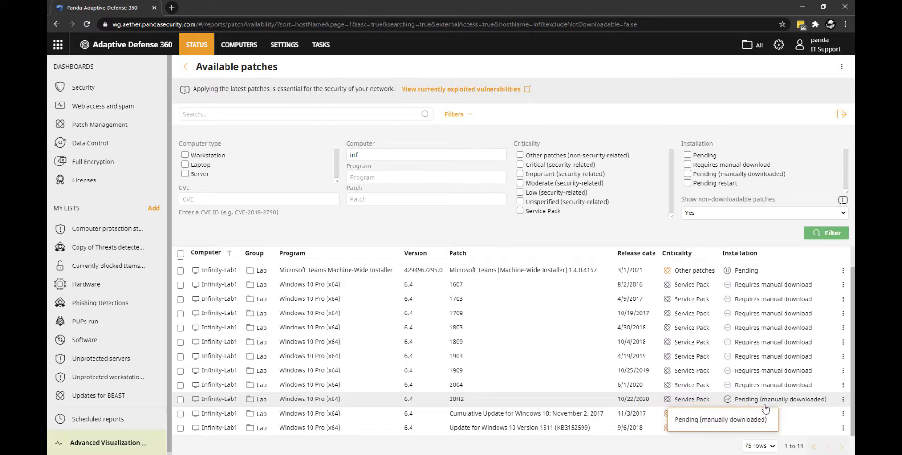
- Schedule an installation of the Windows 10 Pro (x64) 20H2 patch on Infinity-Lab1 and open the new task for editing
{"action": "left_click", "coordinate": [180, 399]}
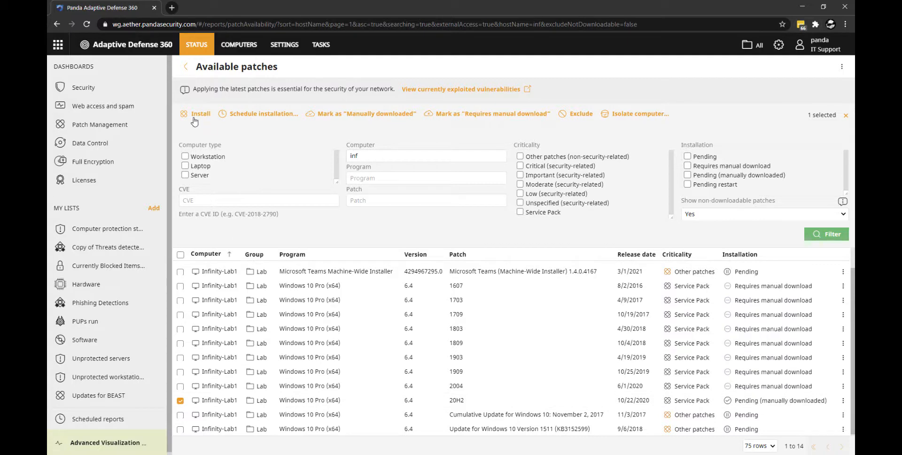
{"action": "left_click", "coordinate": [262, 117]}
{"action": "left_click", "coordinate": [460, 178]}
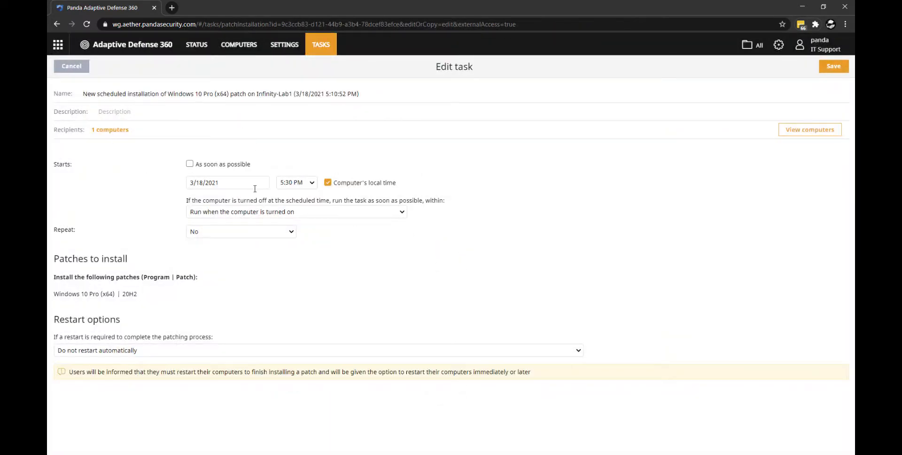
- Set the task to start as soon as possible and automatically restart workstations only, and save it
{"action": "left_click", "coordinate": [189, 163]}
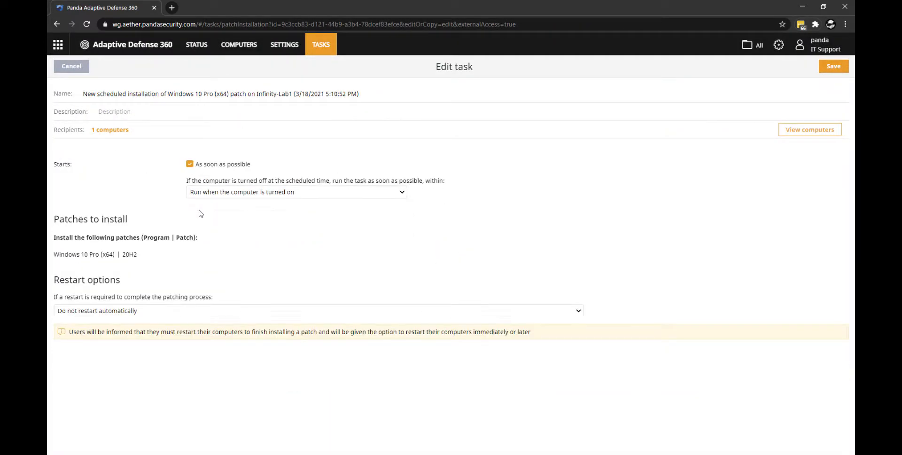
{"action": "left_click", "coordinate": [144, 312]}
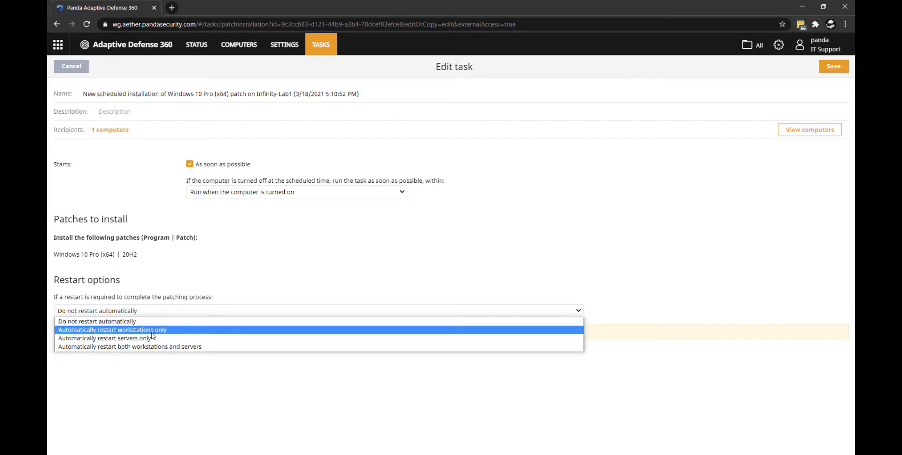
{"action": "left_click", "coordinate": [151, 331]}
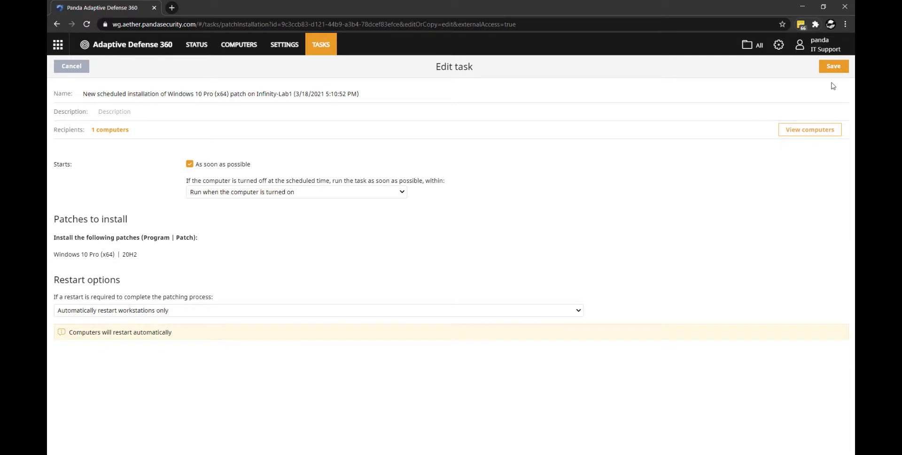
{"action": "left_click", "coordinate": [832, 67]}
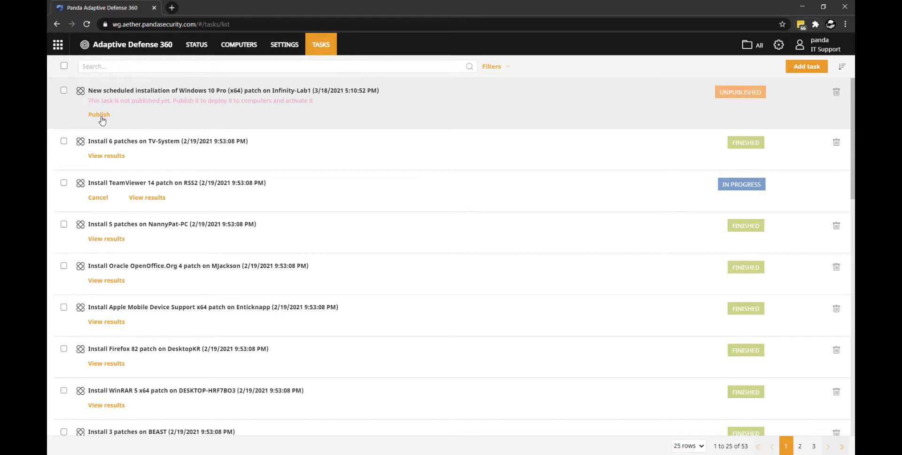
- Publish the new 20H2 installation task, and restart the Win10Pro_VM1 machine in VirtualBox immediately to complete the patch installation
{"action": "left_click", "coordinate": [101, 120]}
{"action": "left_click", "coordinate": [481, 141]}
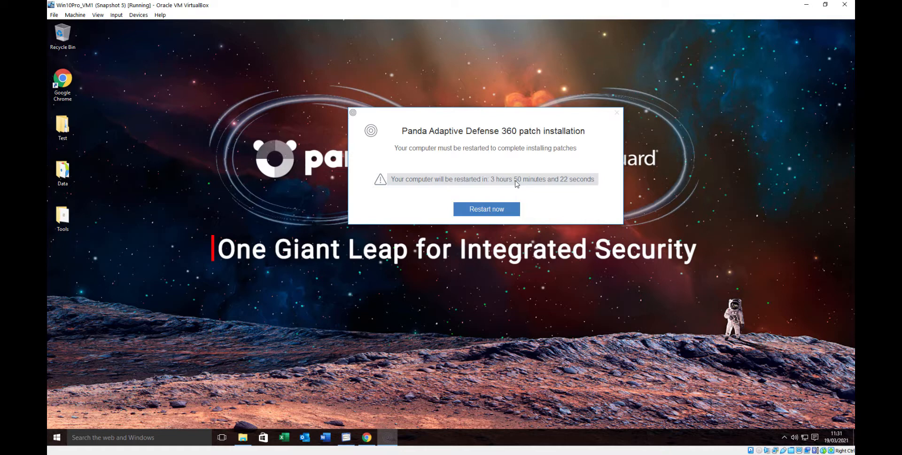
{"action": "left_click", "coordinate": [484, 214]}
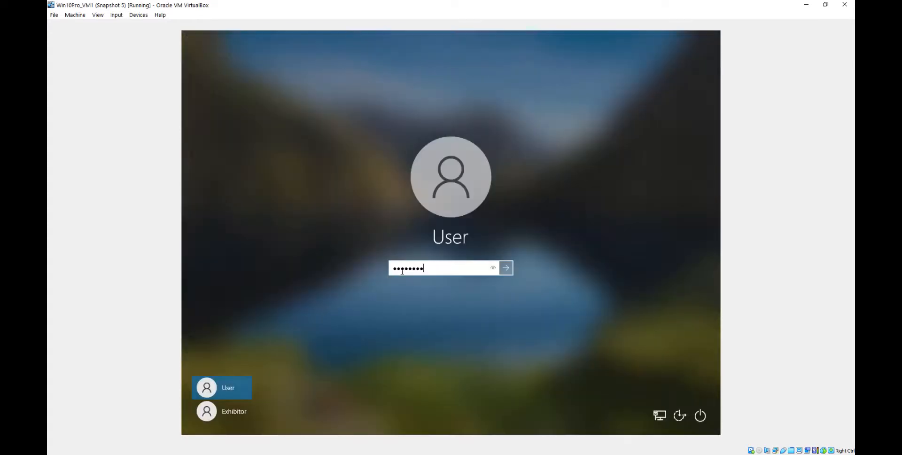
- Complete the Windows privacy setup after the upgrade, declining online speech recognition and tailored experiences with diagnostic data
{"action": "key", "text": "Return"}
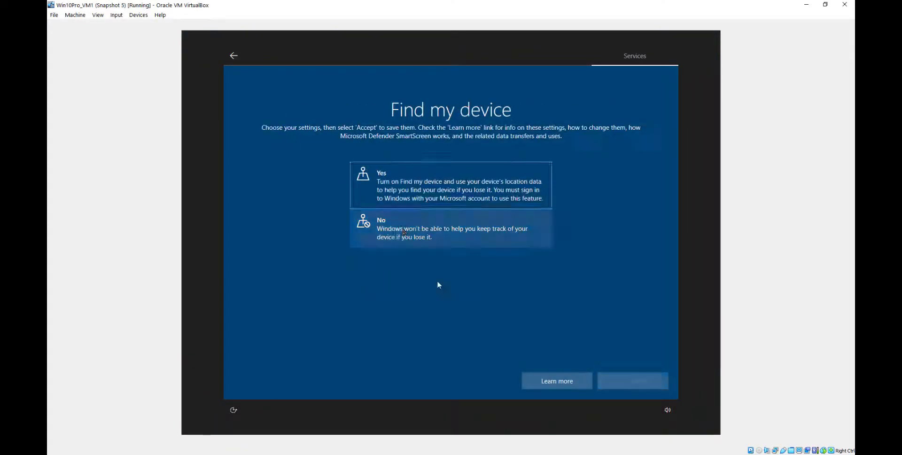
{"action": "left_click", "coordinate": [423, 230]}
{"action": "left_click", "coordinate": [633, 381]}
{"action": "left_click", "coordinate": [472, 285]}
{"action": "left_click", "coordinate": [633, 380]}
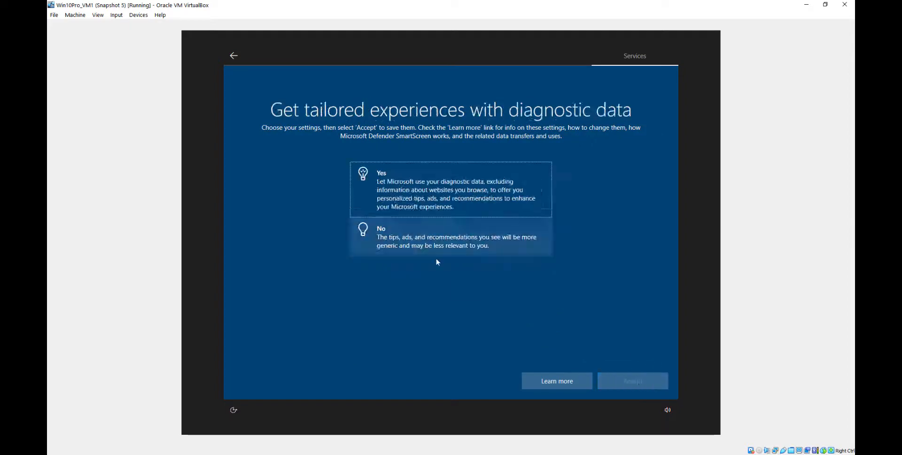
{"action": "left_click", "coordinate": [437, 238]}
{"action": "left_click", "coordinate": [635, 379]}
{"action": "left_click", "coordinate": [441, 230]}
{"action": "left_click", "coordinate": [636, 379]}
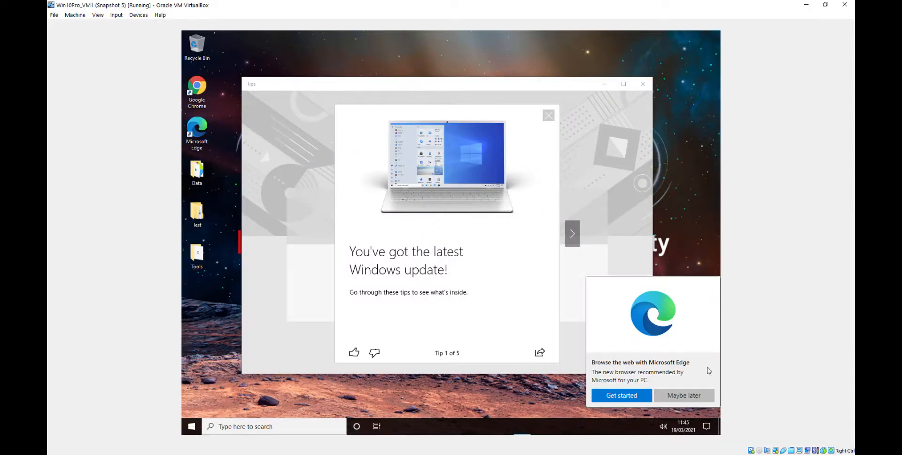
{"action": "left_click", "coordinate": [685, 392]}
{"action": "left_click", "coordinate": [642, 82]}
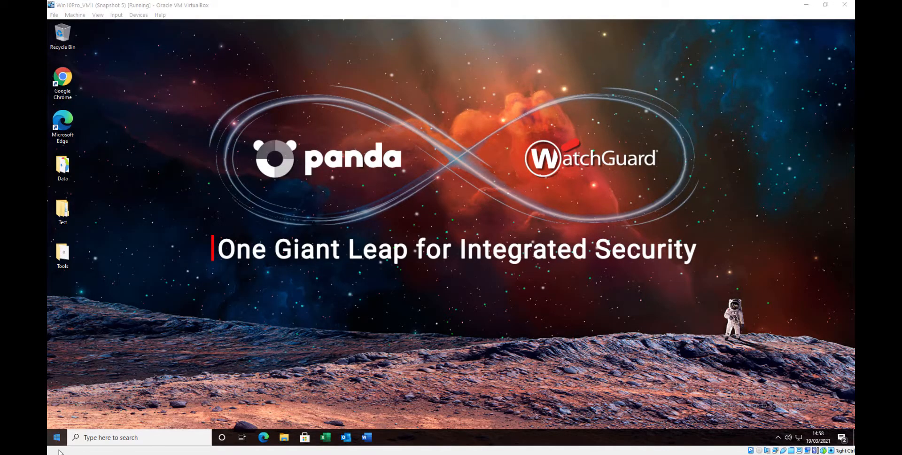
- Run winver on the virtual machine to check the installed Windows version, and close the version information
{"action": "left_click", "coordinate": [90, 438]}
{"action": "type", "text": "w"}
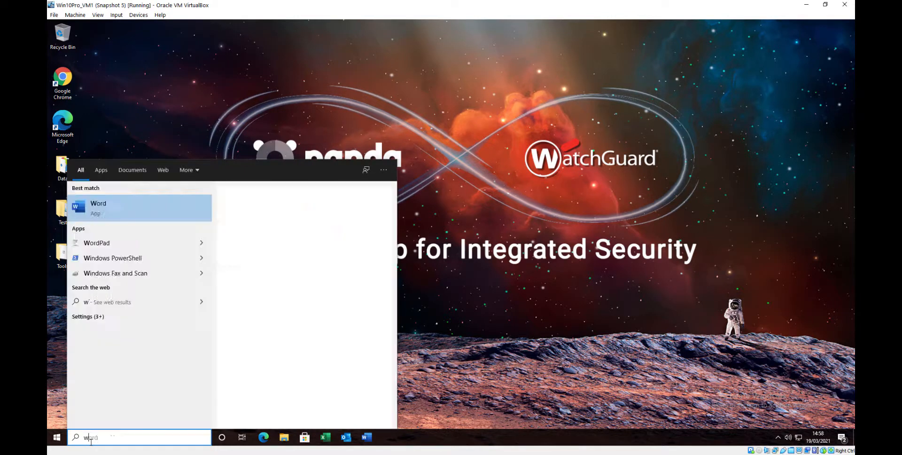
{"action": "type", "text": "inver"}
{"action": "key", "text": "Return"}
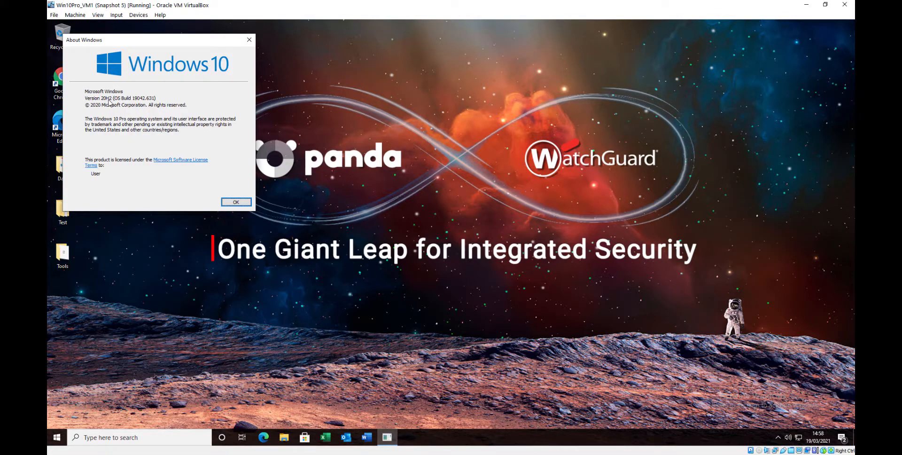
{"action": "left_click", "coordinate": [236, 202]}
- Switch to the Adaptive Defense 360 console and view the results and installed patches of the 3/19/2021 Infinity-Lab1 installation task
{"action": "left_click_drag", "start_coordinate": [47, 181], "coordinate": [455, 1]}
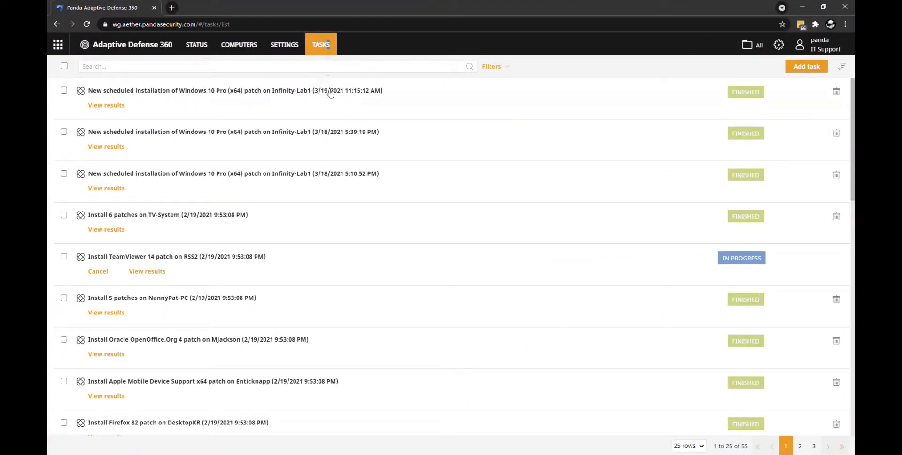
{"action": "left_click", "coordinate": [423, 101]}
{"action": "left_click", "coordinate": [328, 52]}
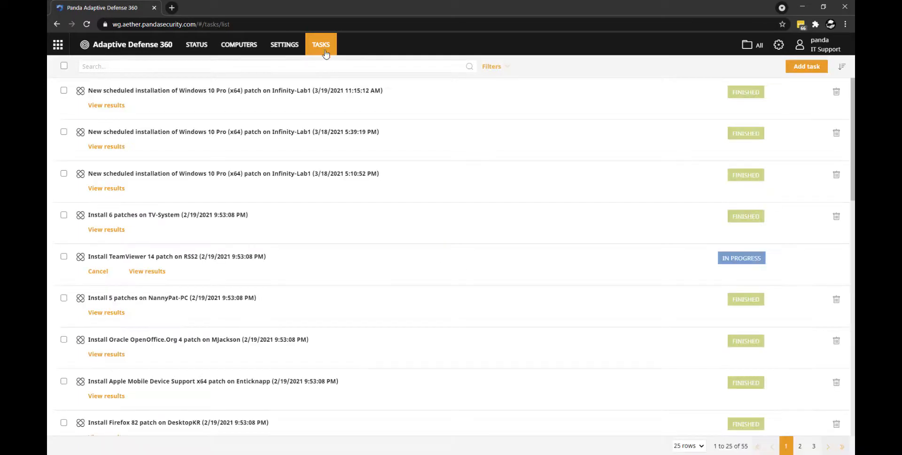
{"action": "left_click", "coordinate": [236, 91]}
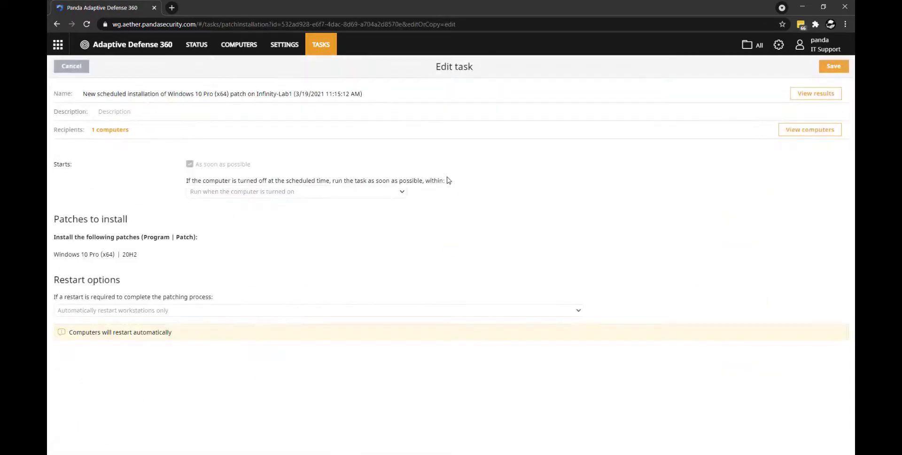
{"action": "left_click", "coordinate": [823, 97]}
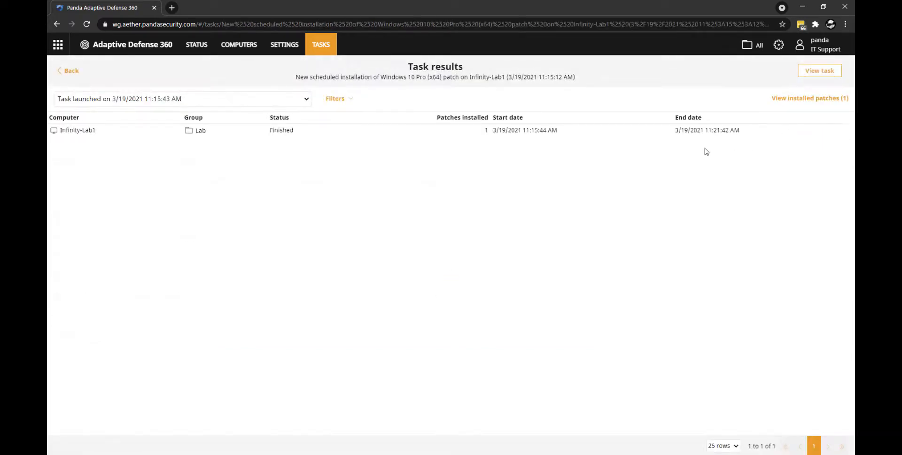
{"action": "left_click", "coordinate": [790, 99]}
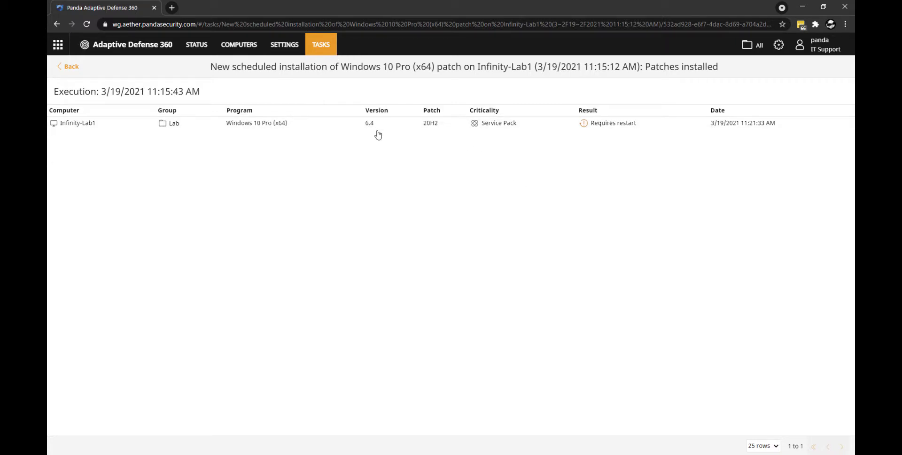
- List all available patches from Patch Management, filtered to those requiring manual download with non-downloadable patches shown
{"action": "left_click", "coordinate": [193, 51]}
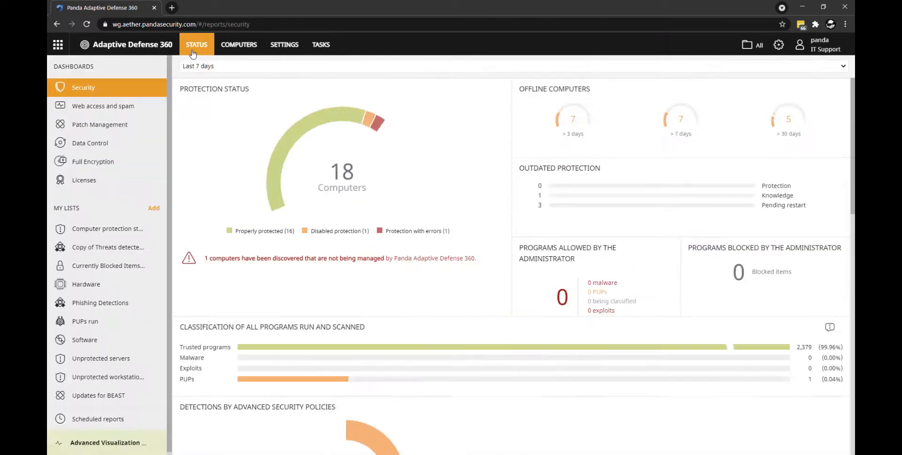
{"action": "left_click", "coordinate": [113, 131]}
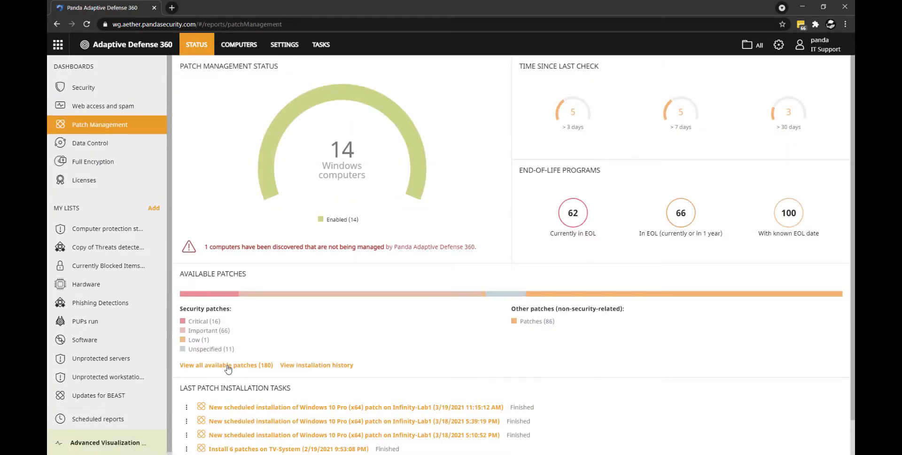
{"action": "left_click", "coordinate": [227, 366]}
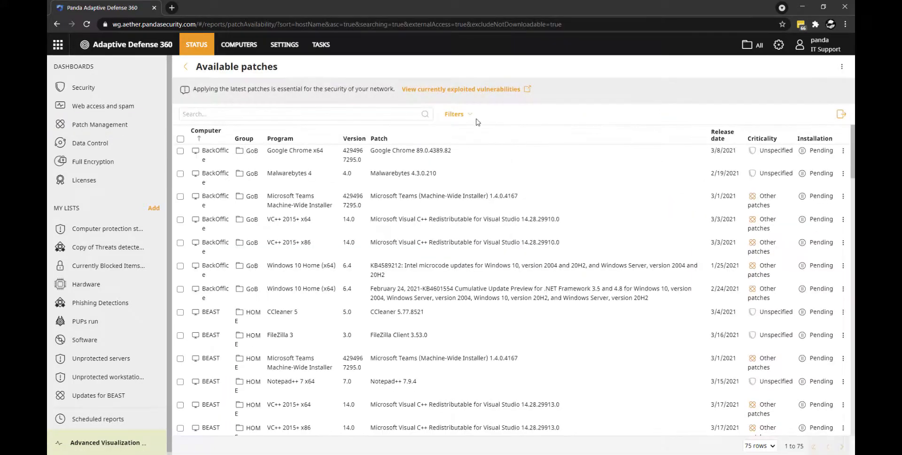
{"action": "left_click", "coordinate": [468, 116]}
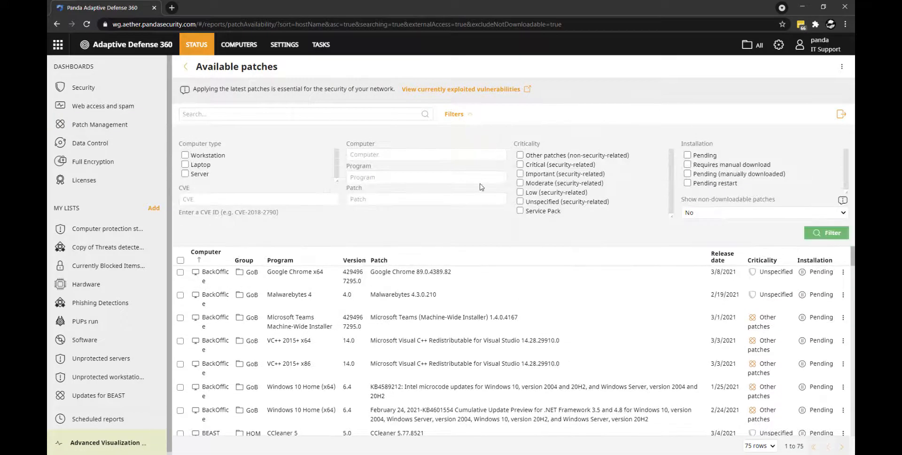
{"action": "left_click", "coordinate": [744, 214]}
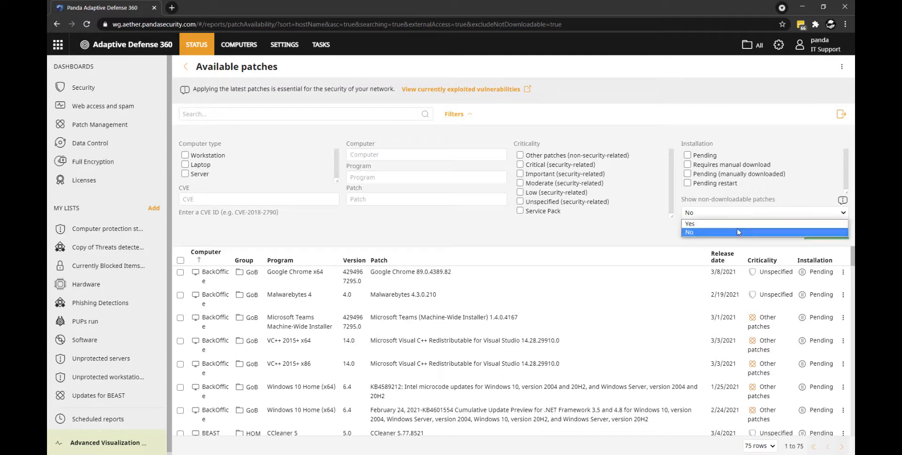
{"action": "left_click", "coordinate": [737, 232]}
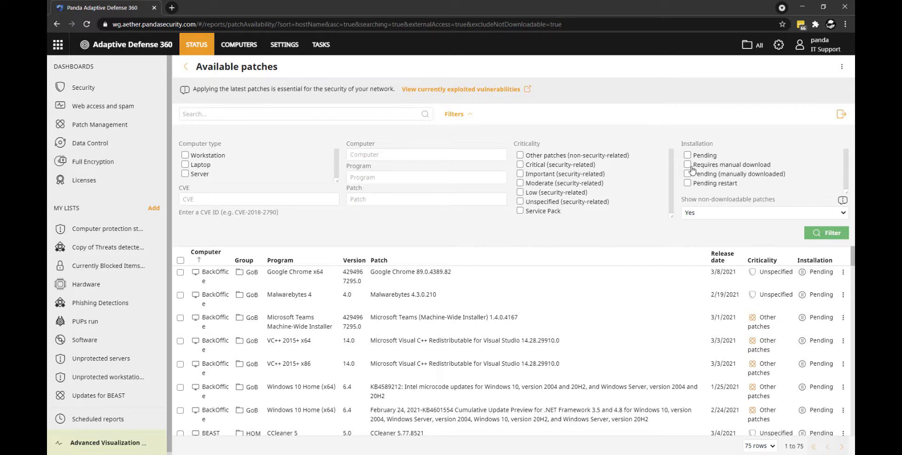
{"action": "left_click", "coordinate": [838, 234]}
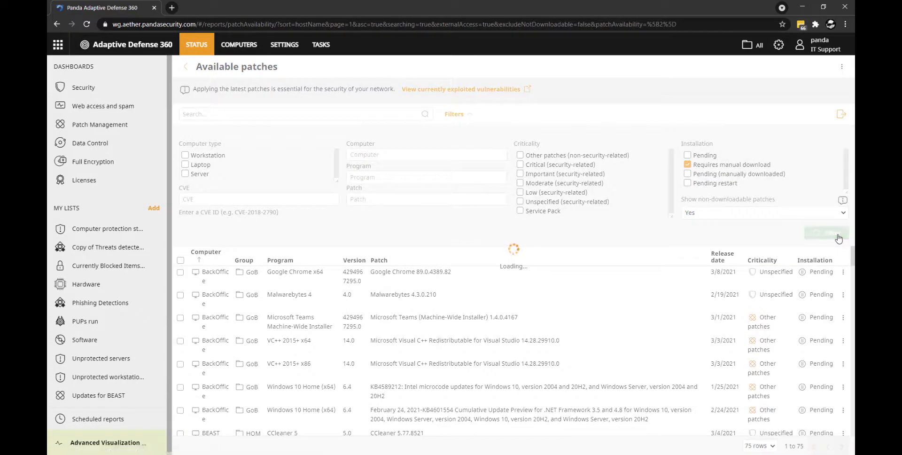